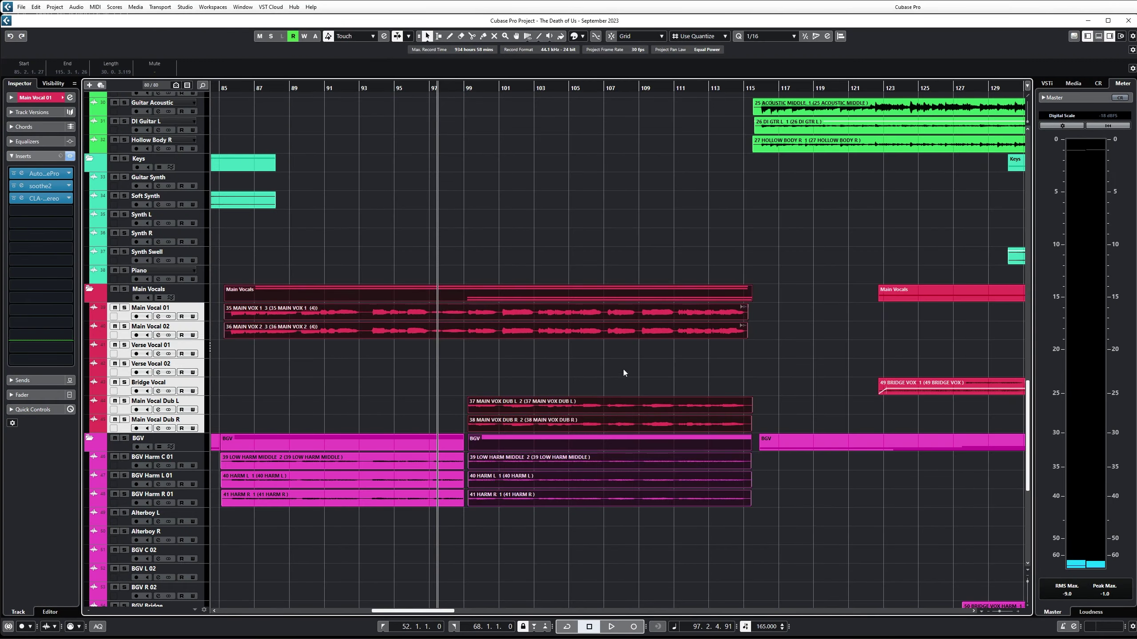
- Zoom out to the chorus around bars 99–113 and select the Main Vocal Bus track
left_click(475, 375)
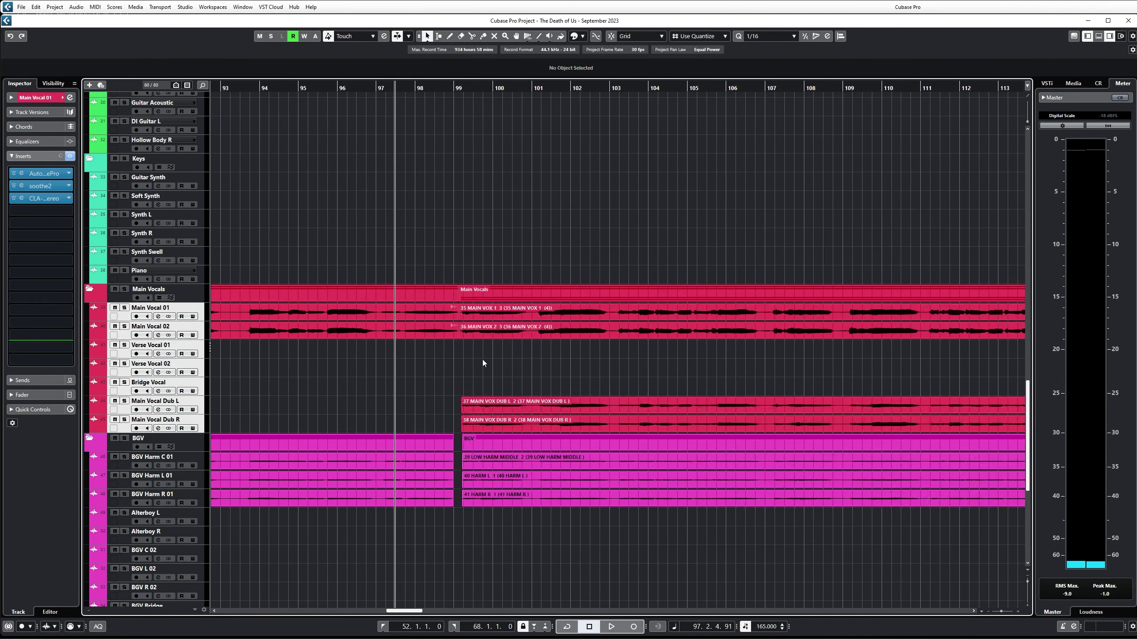
key("g")
left_click_drag(575, 315, 575, 315)
left_click(507, 207)
scroll(507, 207, "up", 4)
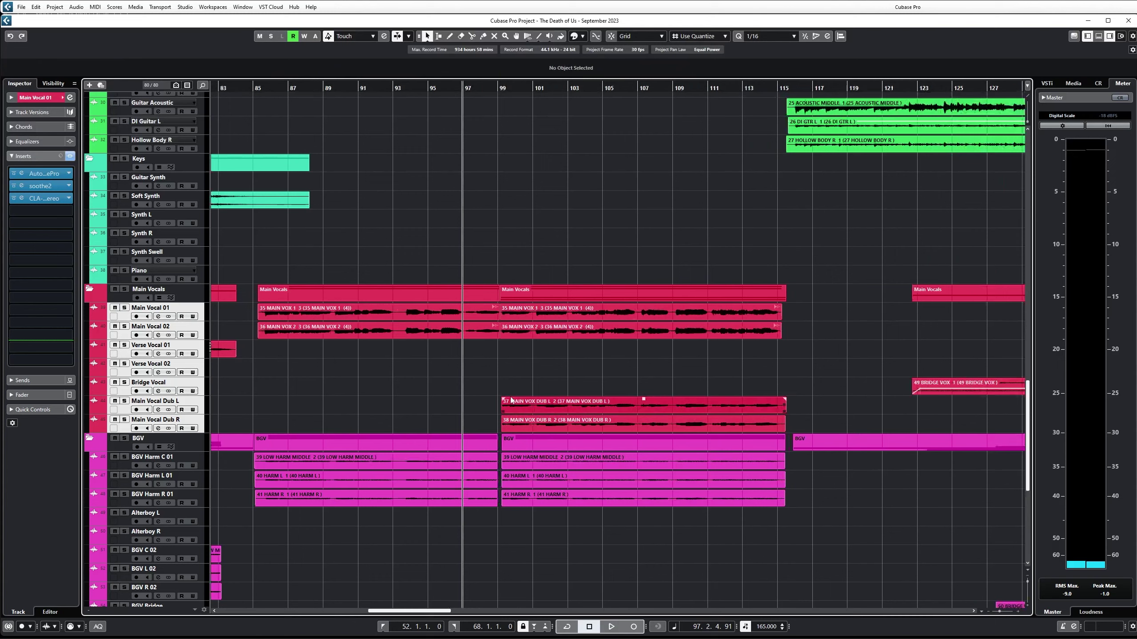
scroll(439, 344, "down", 5)
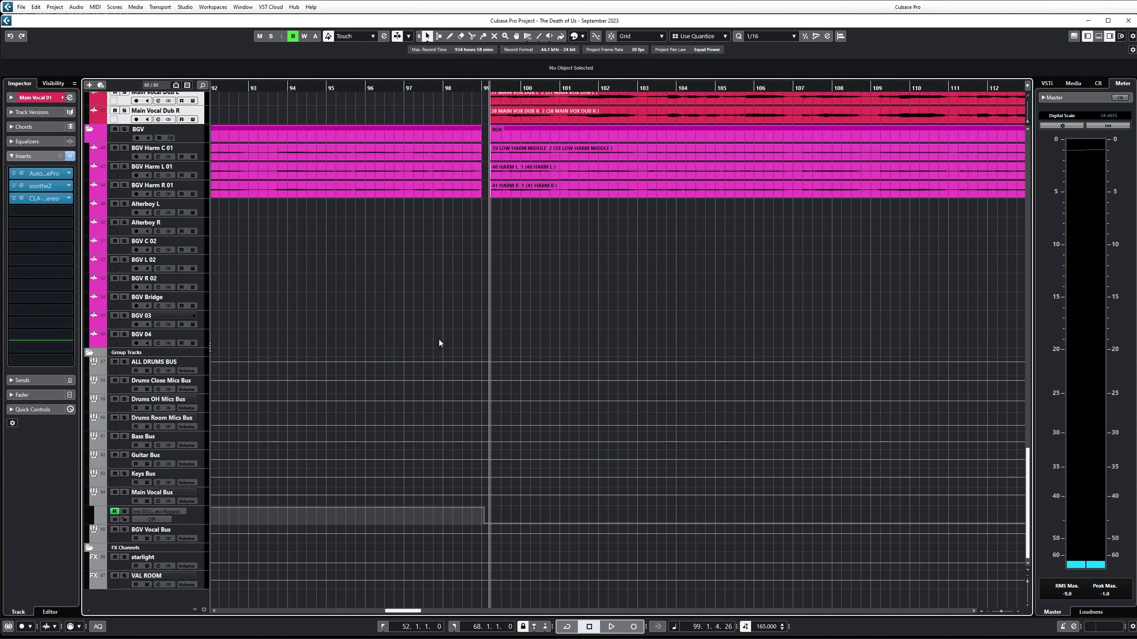
left_click(162, 495)
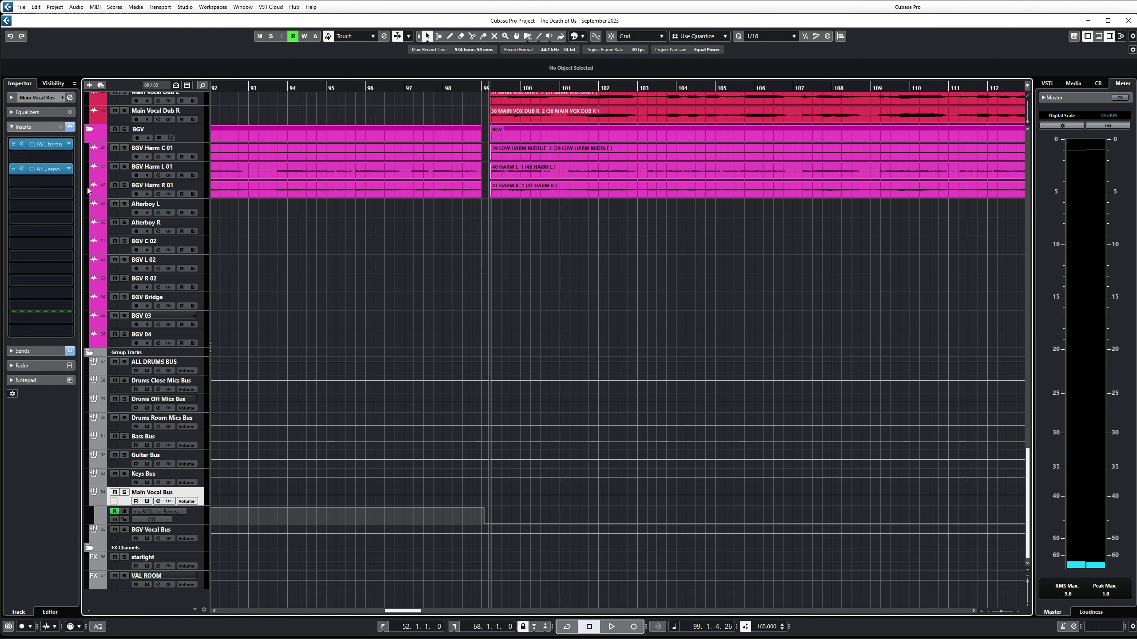
- Open the vocal bus's CLA Effects and move its window right to uncover the arrangement
left_click(21, 170)
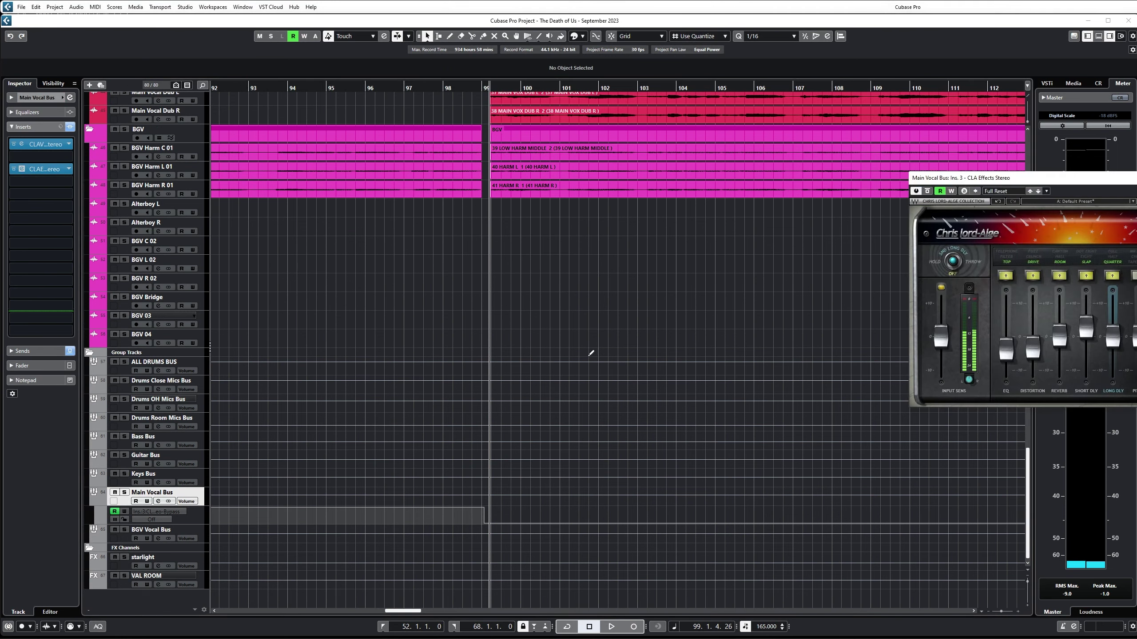
left_click_drag(1074, 179, 730, 255)
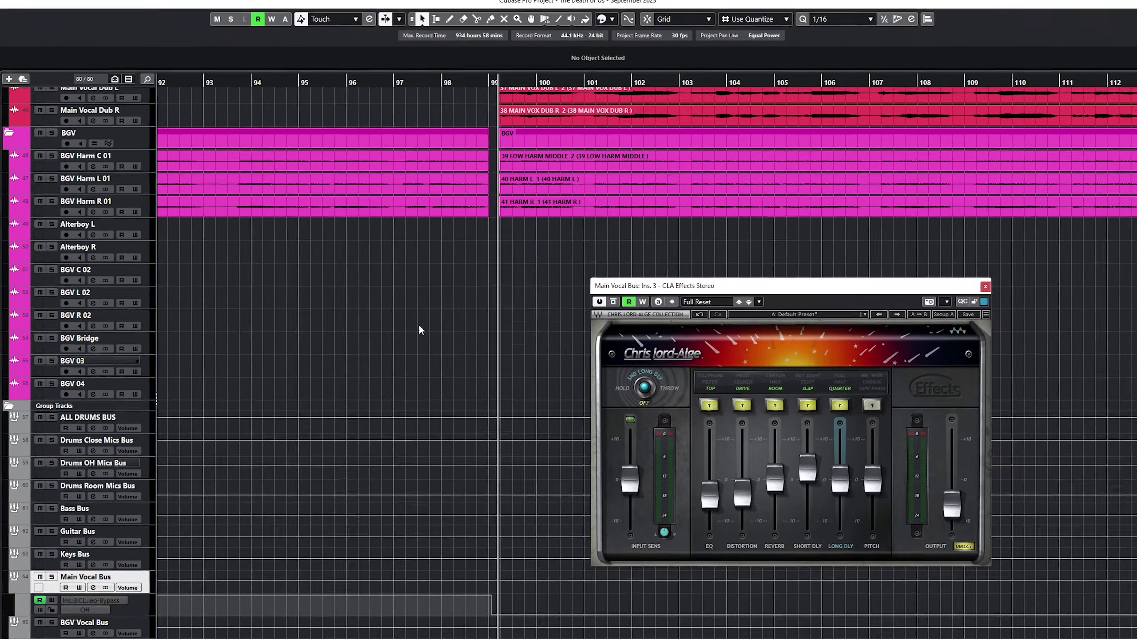
scroll(418, 330, "down", 5)
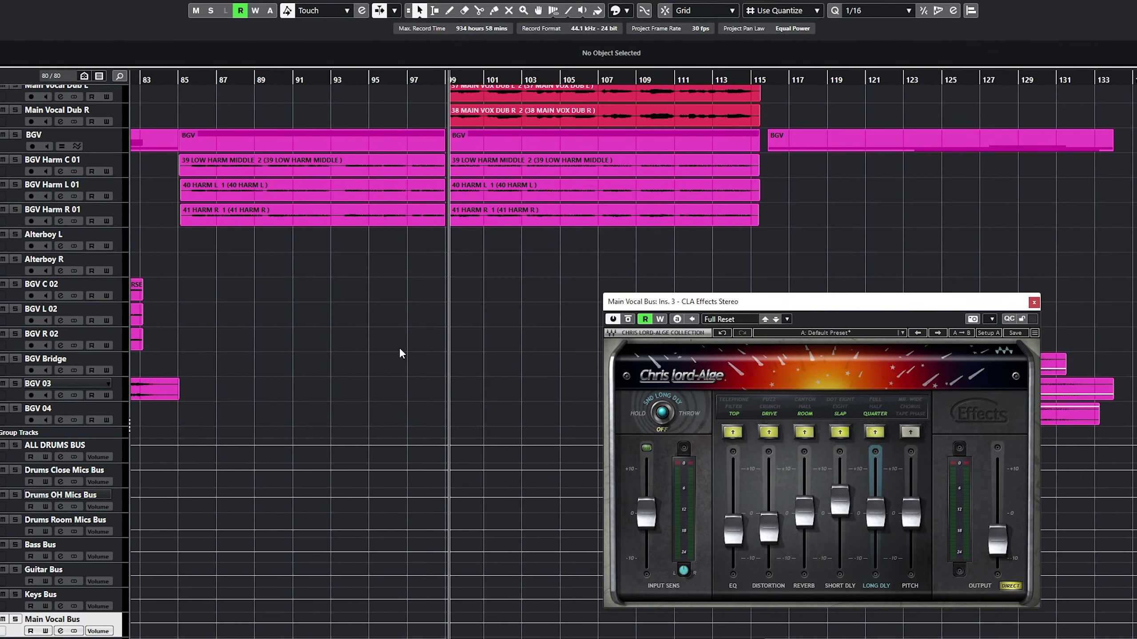
left_click_drag(732, 307, 801, 238)
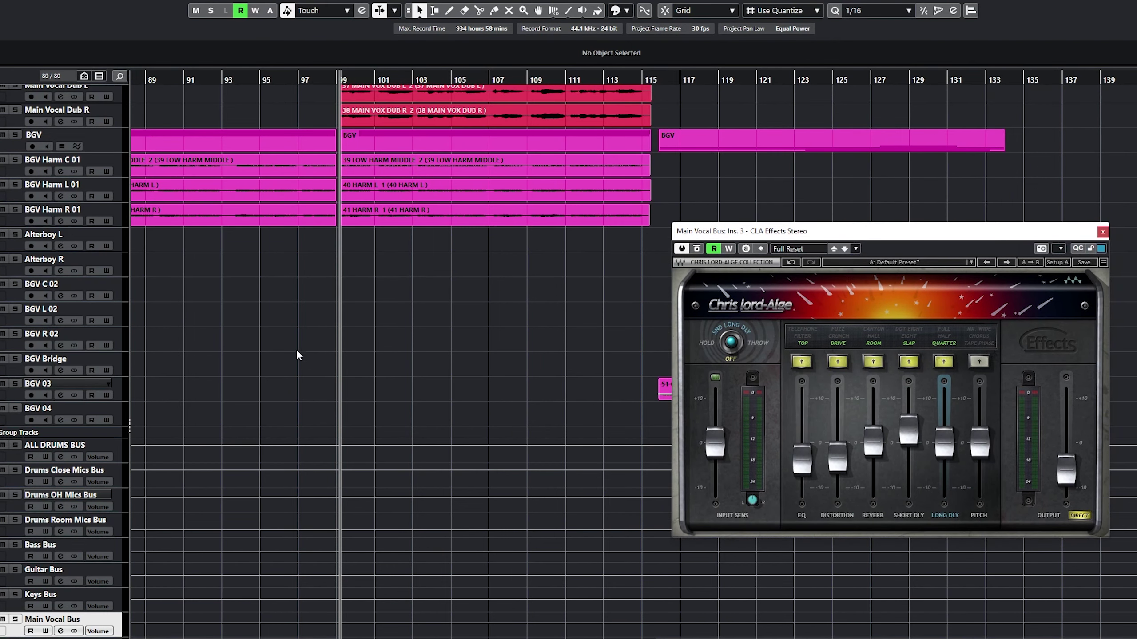
scroll(338, 335, "up", 5)
scroll(340, 338, "down", 5)
scroll(347, 358, "up", 3)
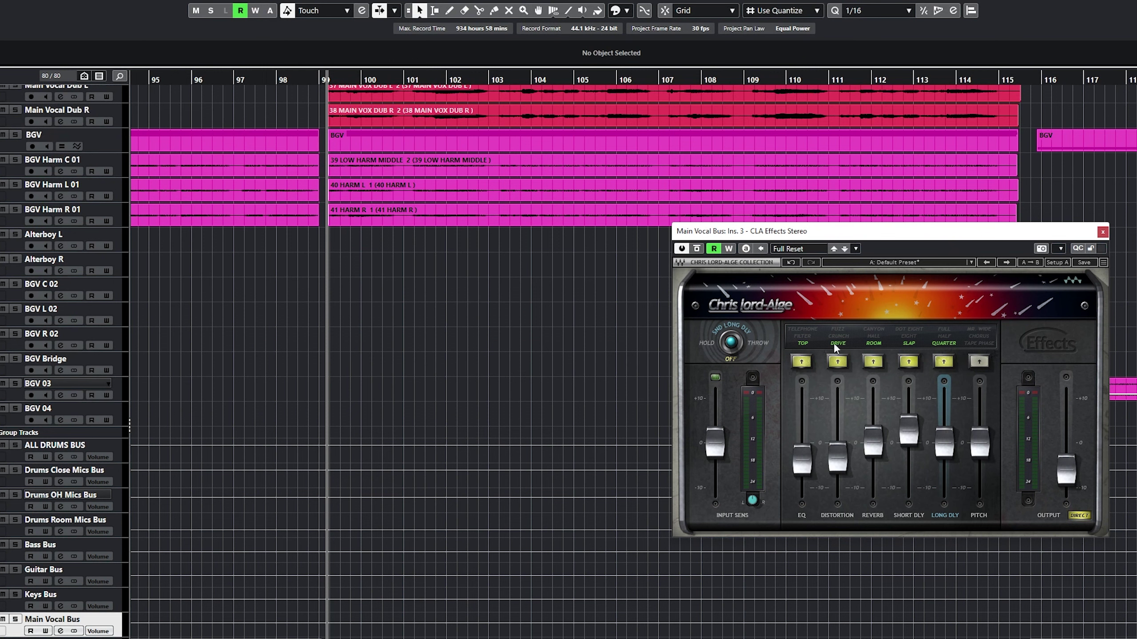
left_click_drag(877, 241, 839, 239)
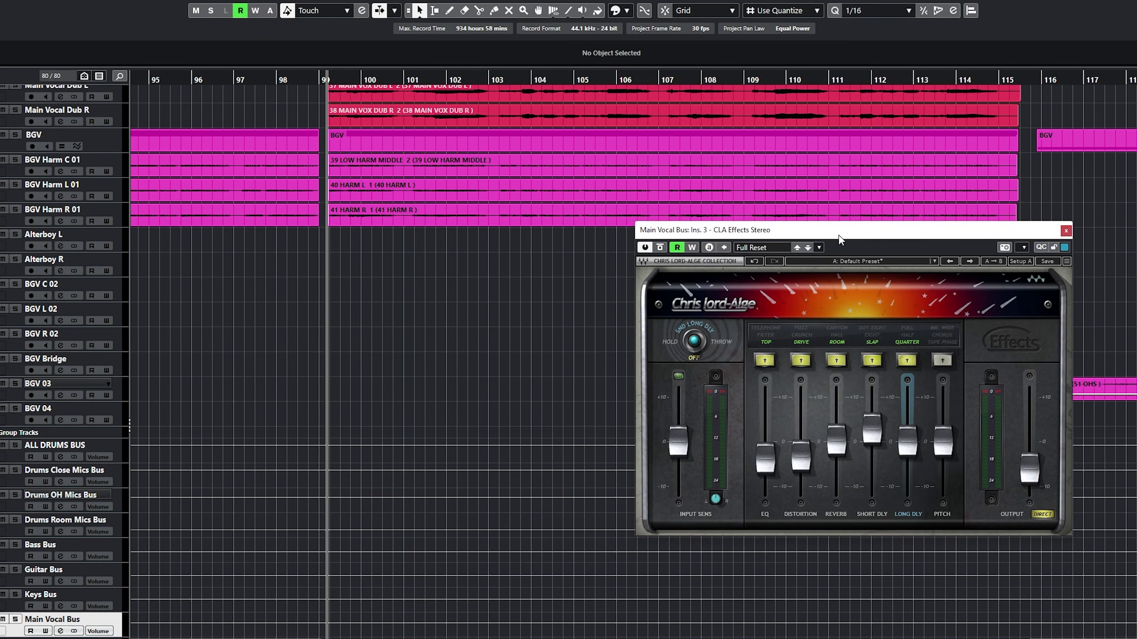
scroll(359, 300, "up", 3)
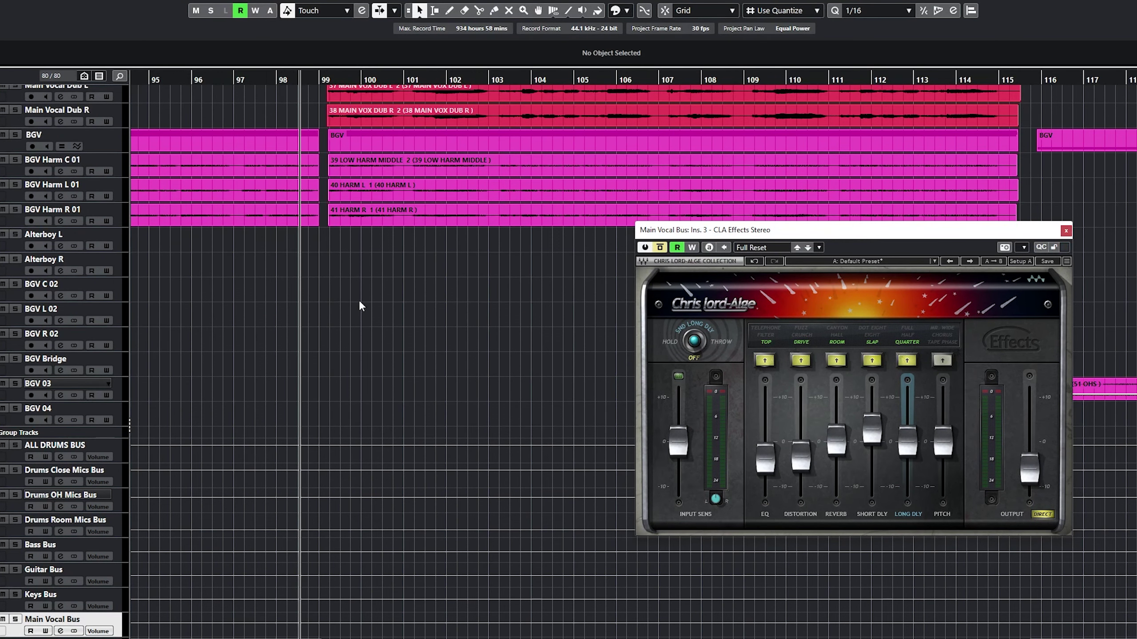
scroll(338, 355, "down", 3)
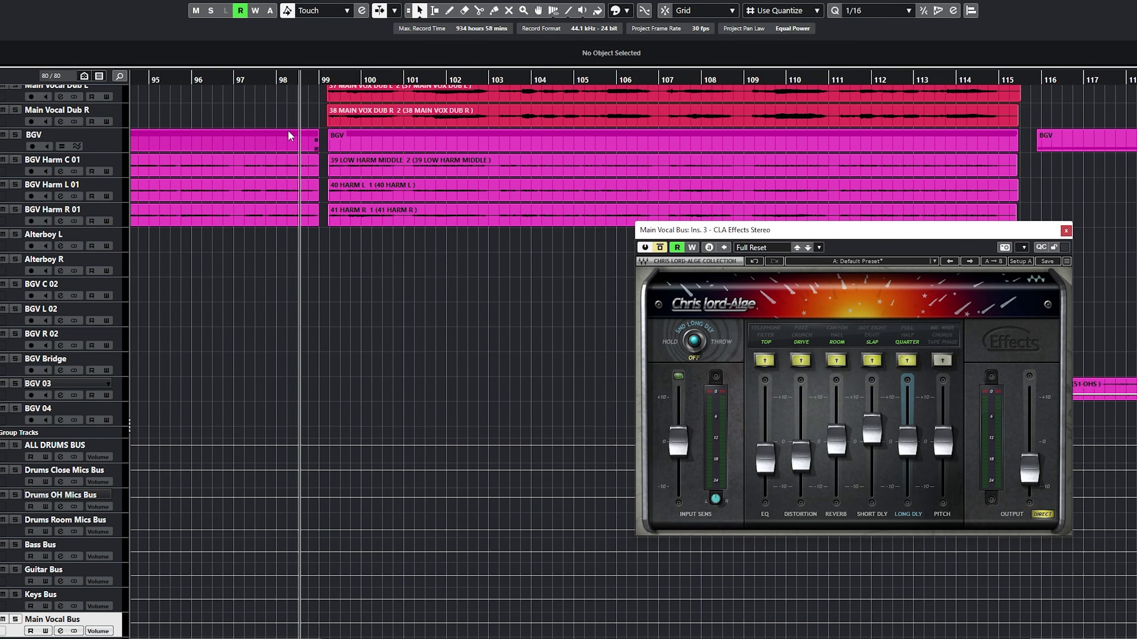
- Place the playhead just before bar 97
left_click(229, 82)
scroll(290, 238, "up", 3)
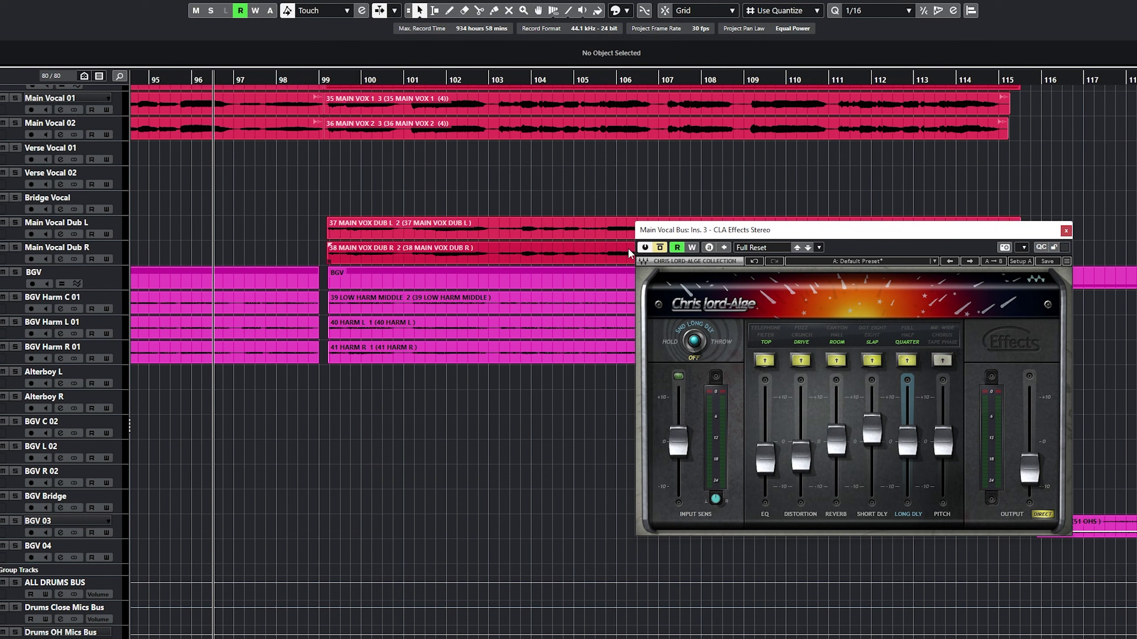
scroll(326, 581, "down", 3)
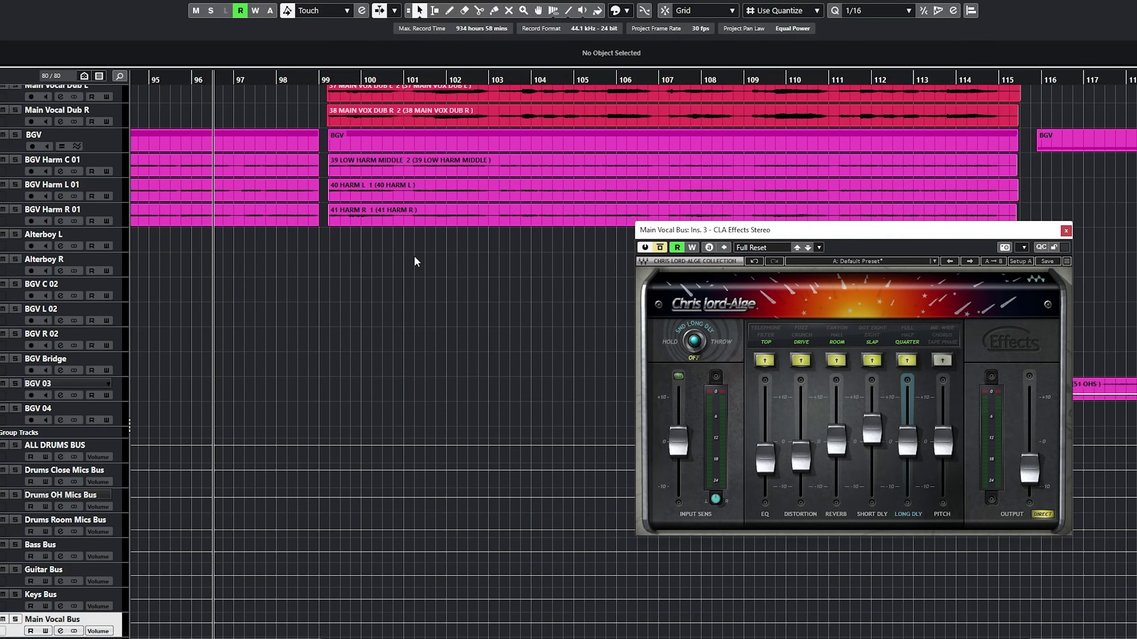
scroll(415, 262, "up", 6)
key("g")
key("g")
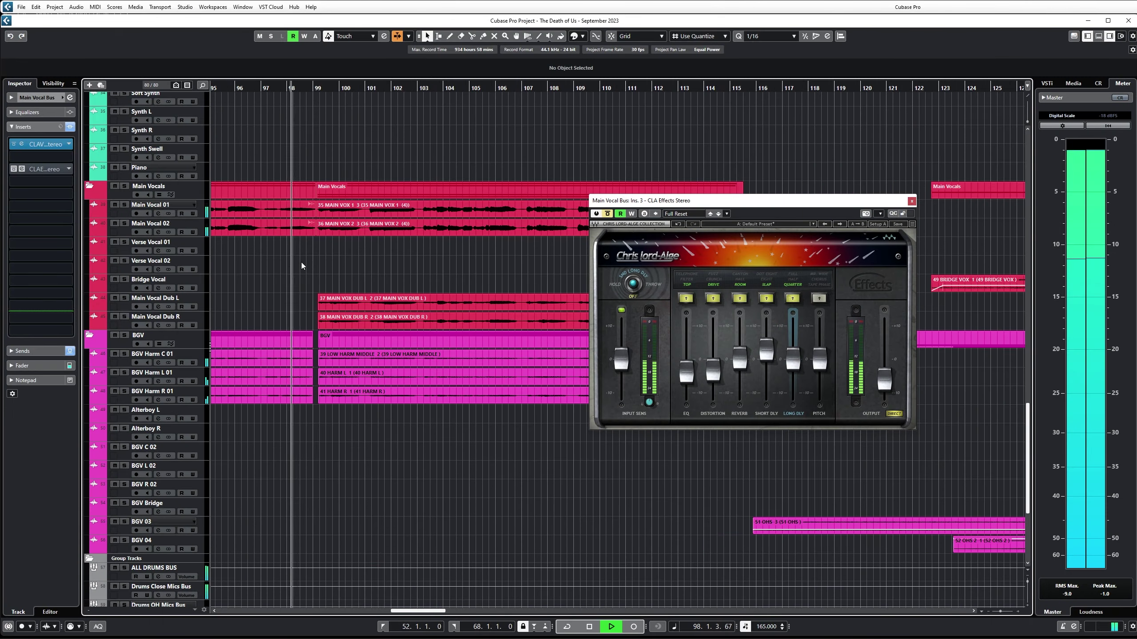
key("h")
key("h")
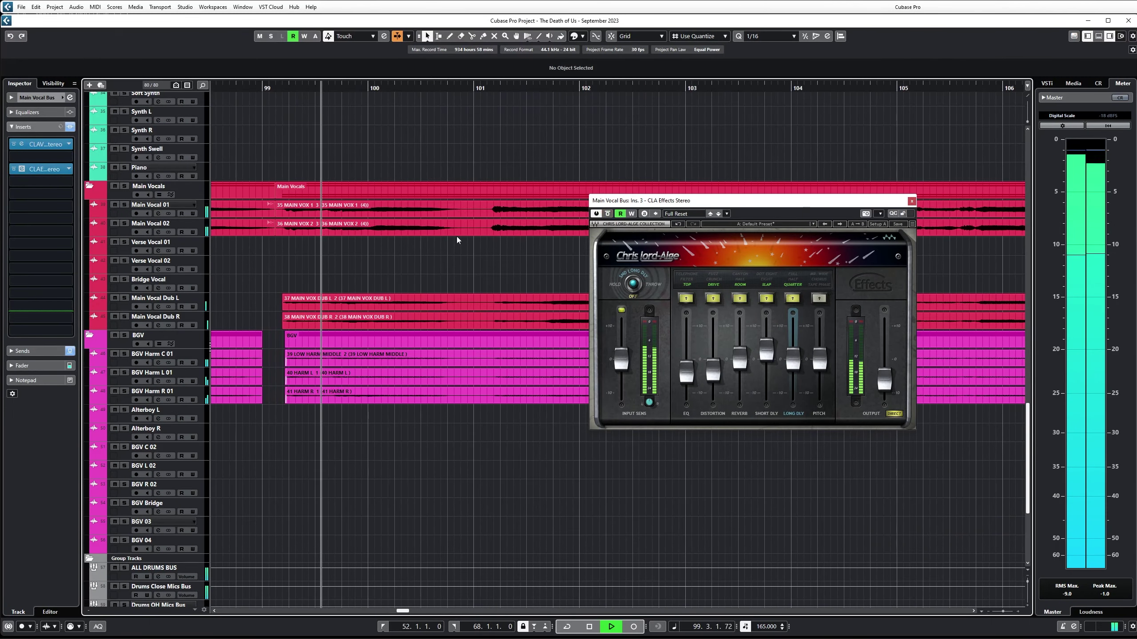
key("g")
key("g")
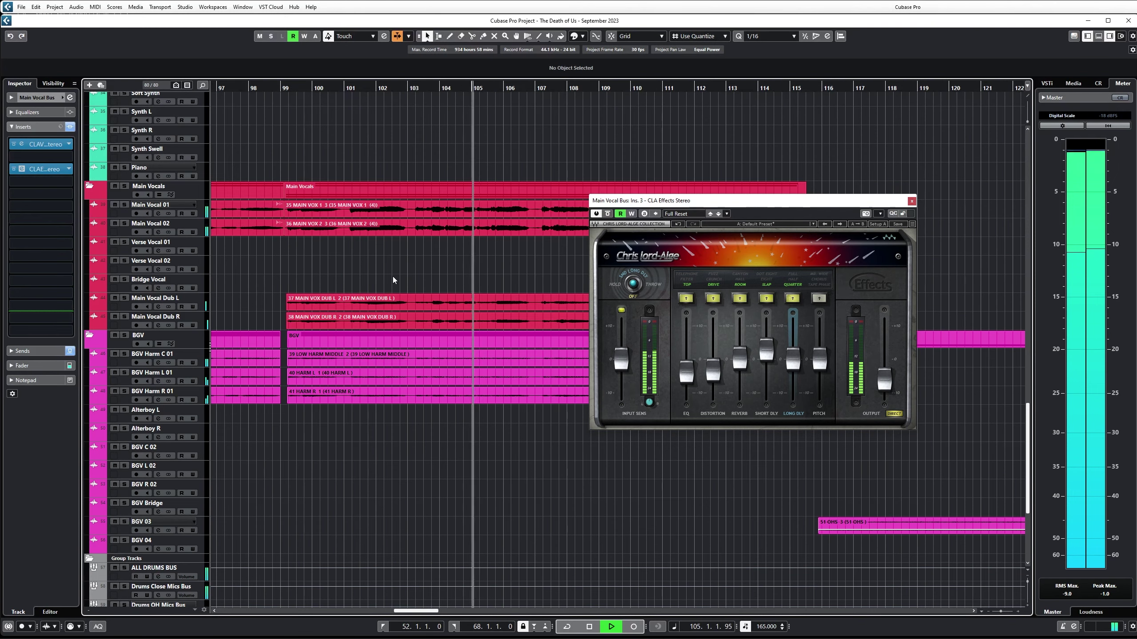
scroll(387, 271, "down", 3)
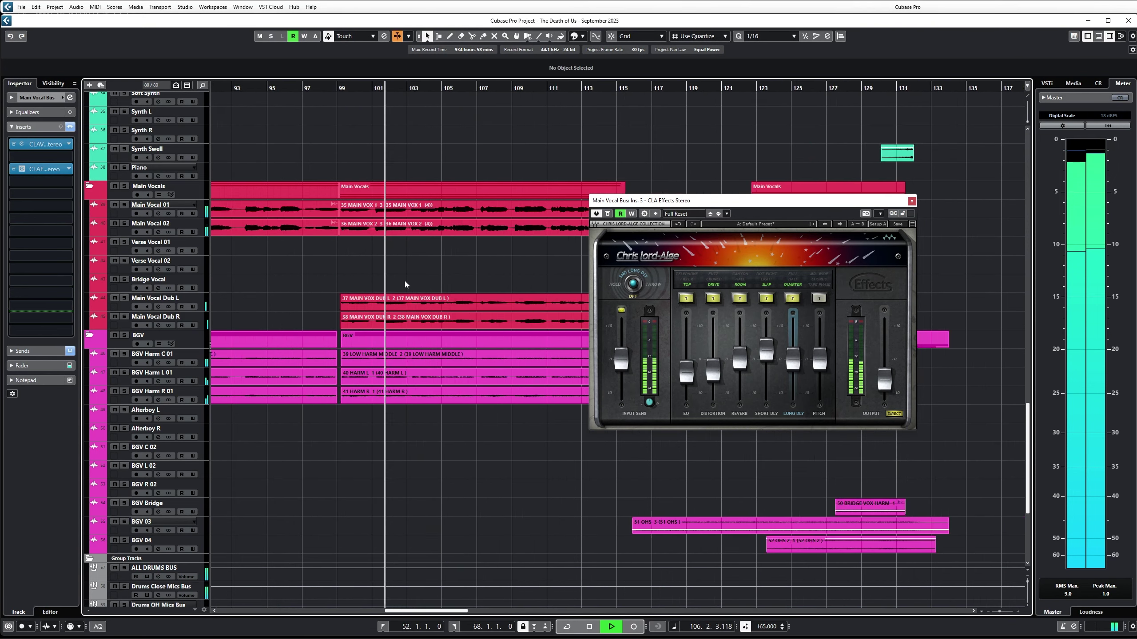
scroll(421, 284, "up", 2)
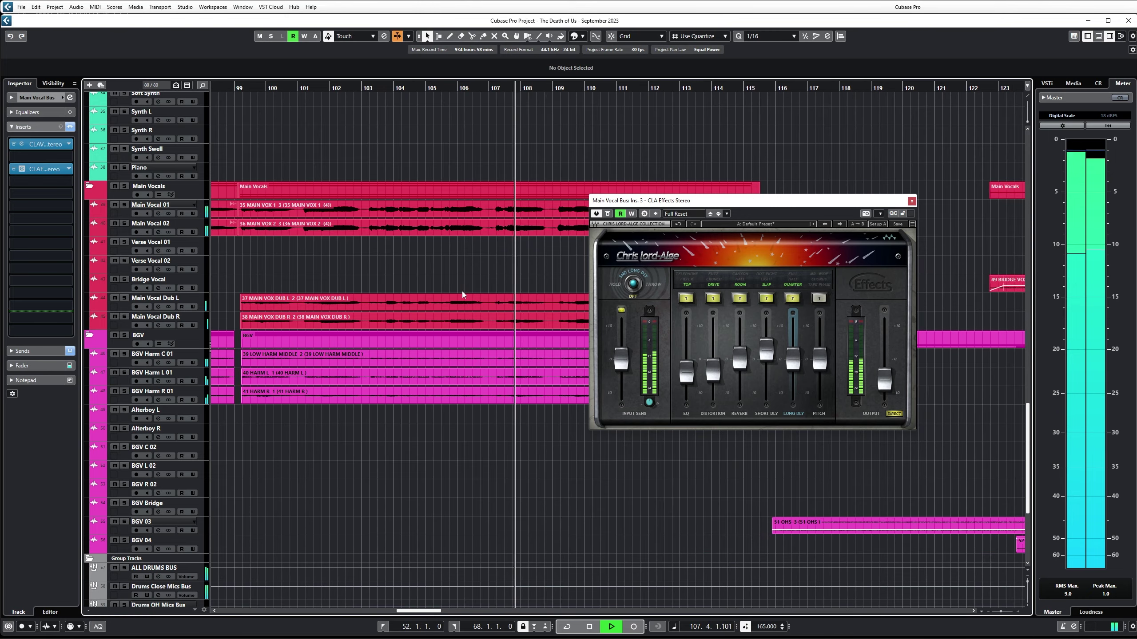
scroll(462, 289, "up", 2)
scroll(364, 271, "up", 1)
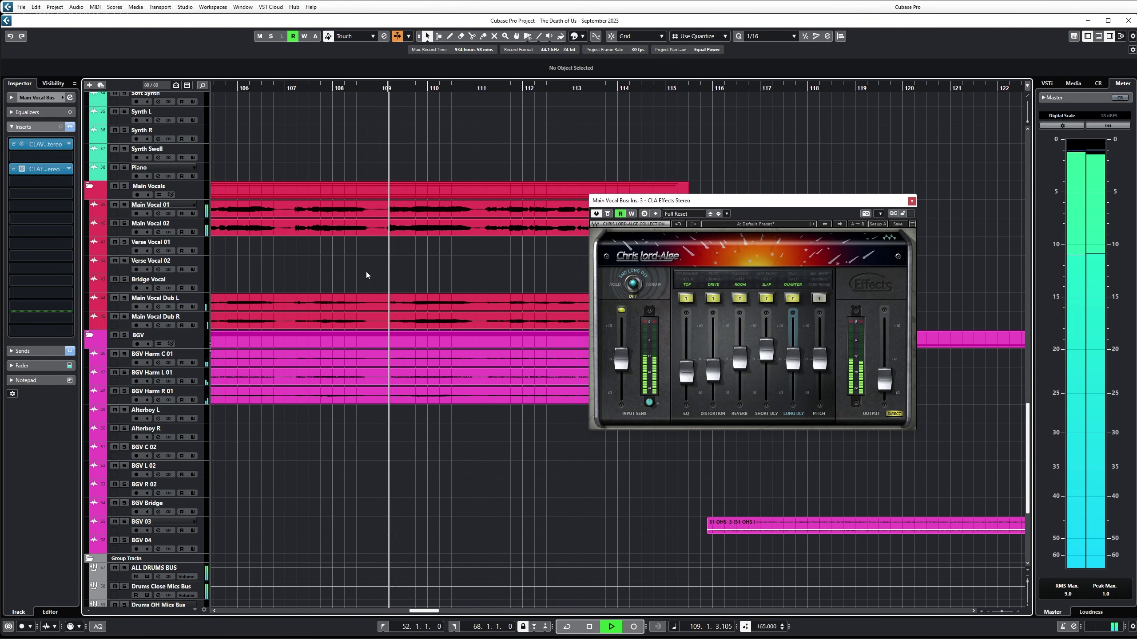
scroll(416, 266, "down", 1)
scroll(416, 265, "down", 2)
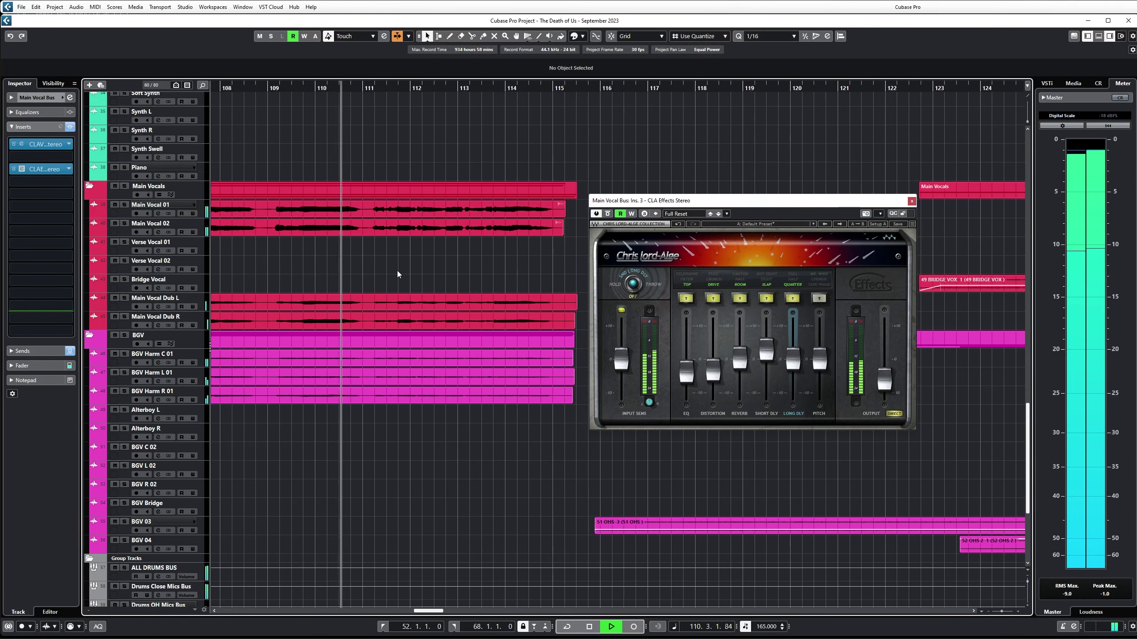
scroll(429, 273, "down", 1)
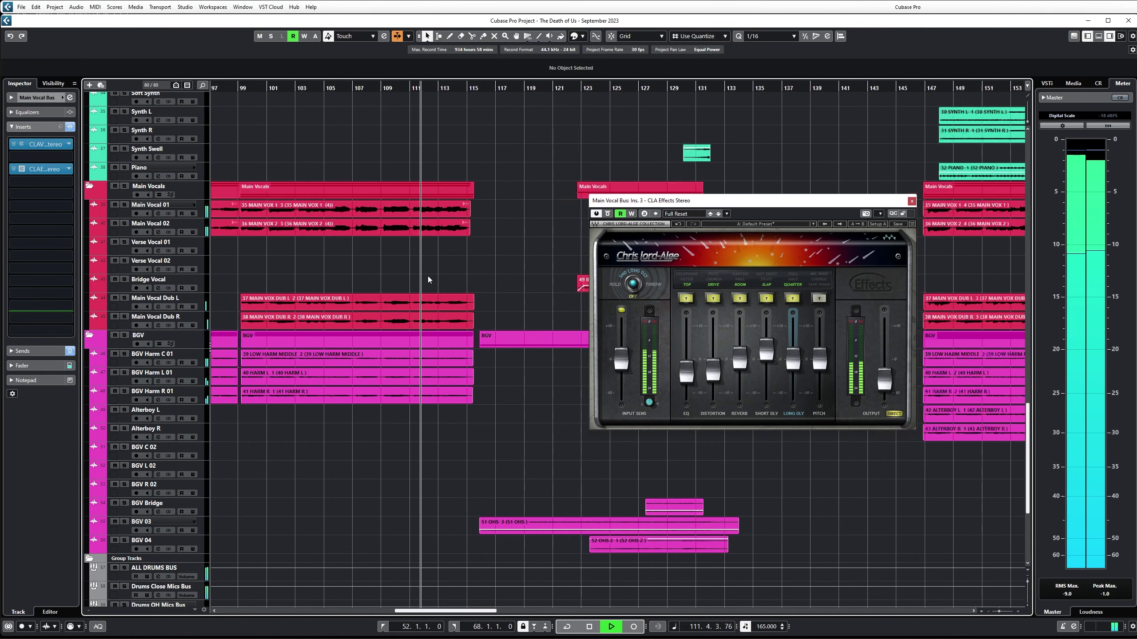
scroll(429, 274, "up", 2)
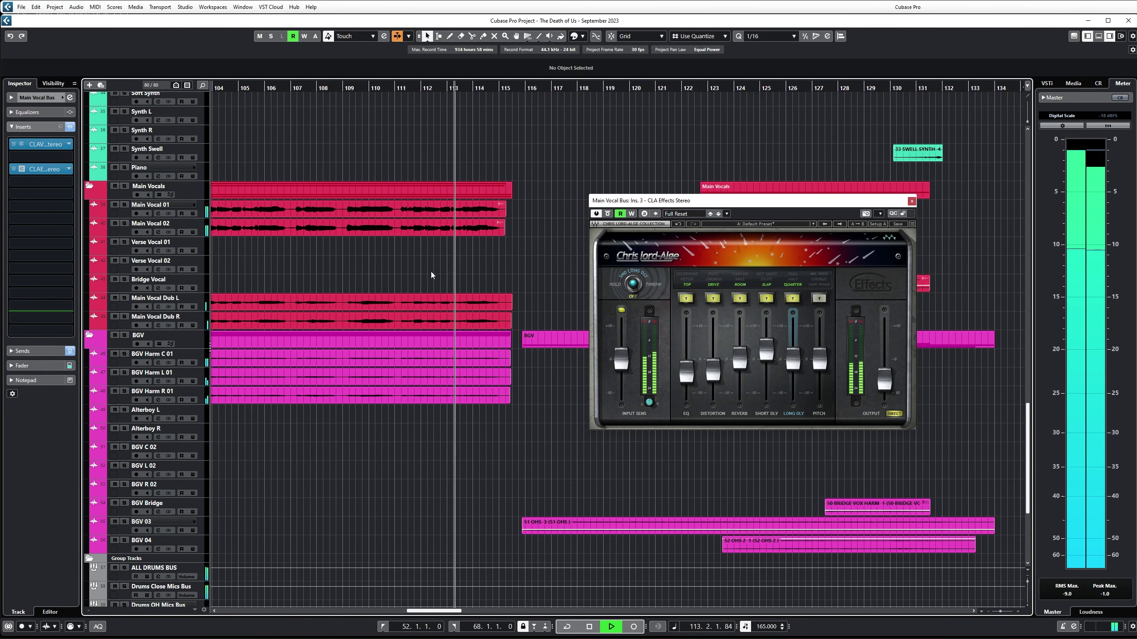
scroll(497, 266, "down", 2)
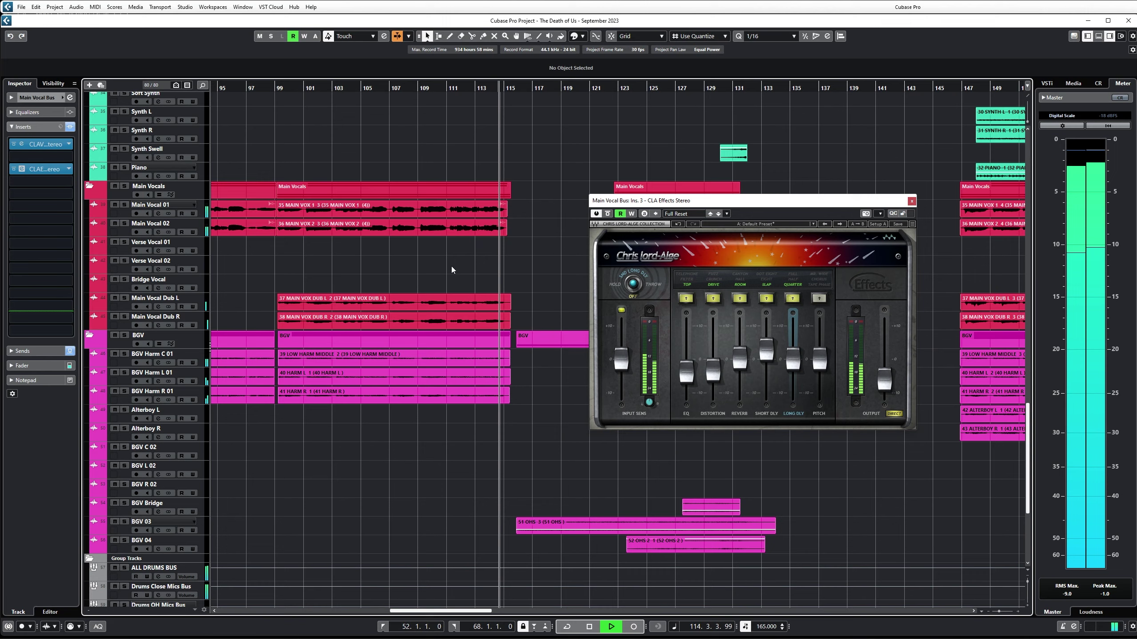
key("space")
scroll(285, 284, "up", 2)
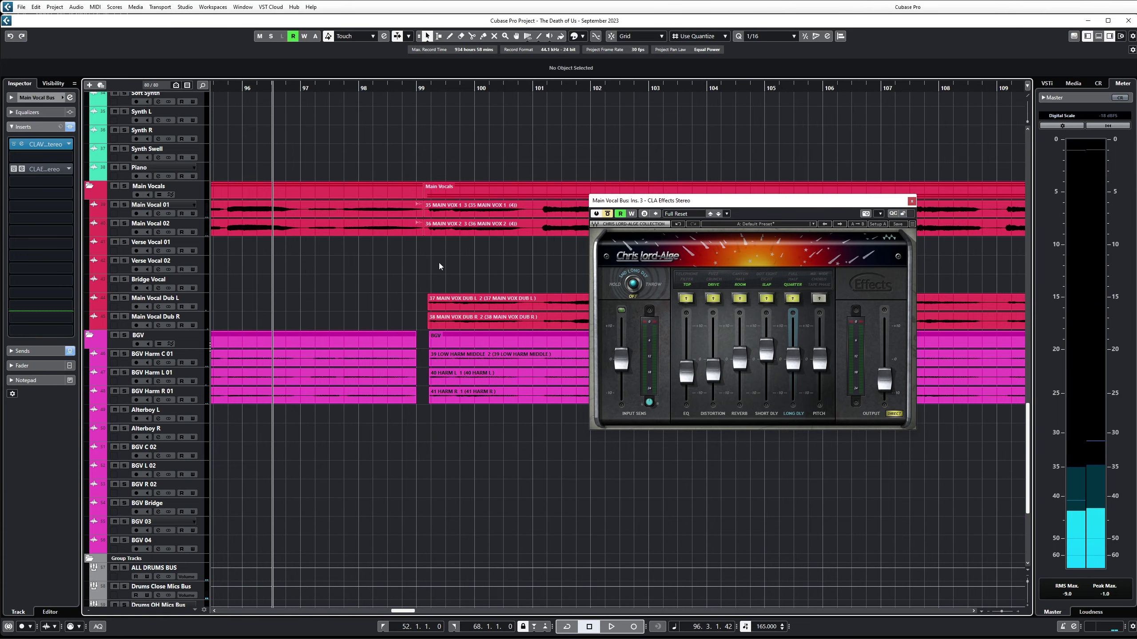
left_click(438, 263)
scroll(439, 263, "up", 2)
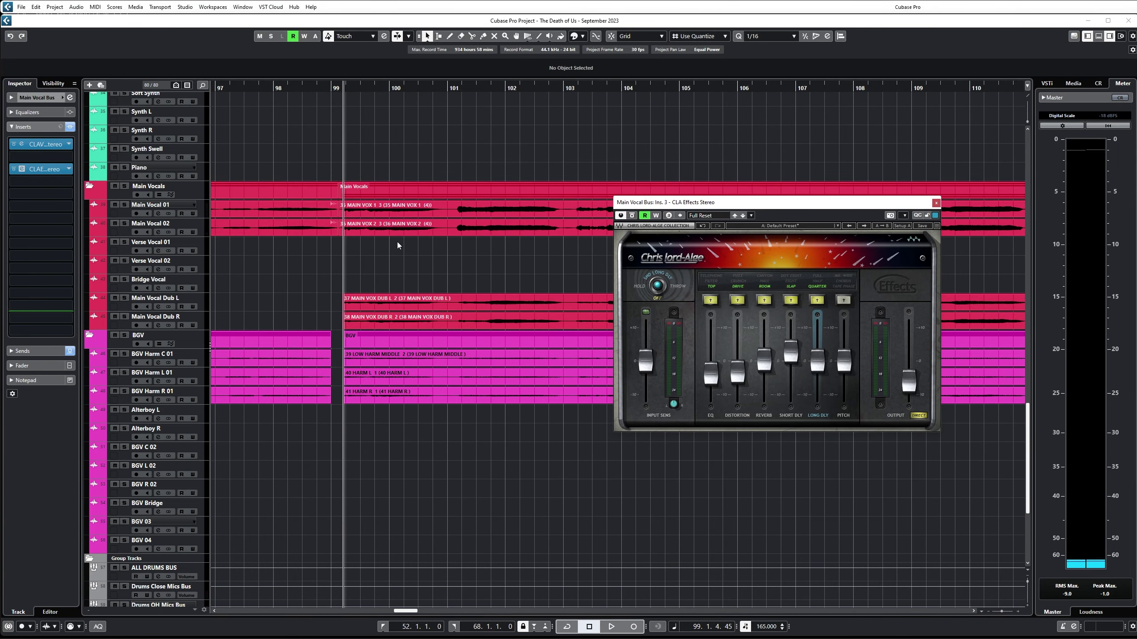
scroll(463, 328, "down", 2)
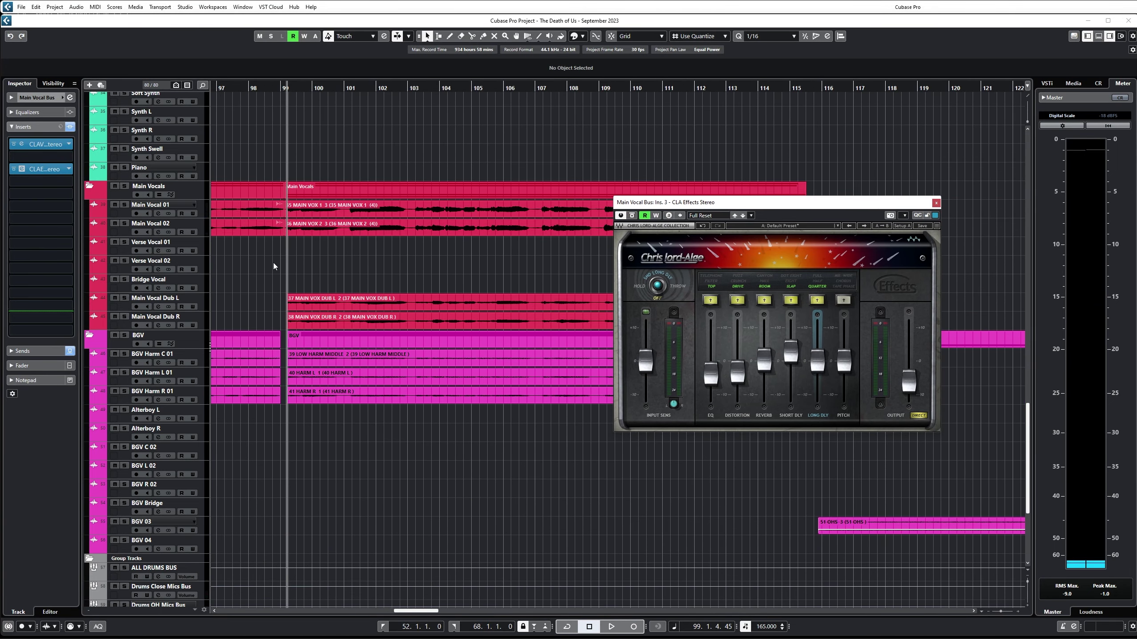
scroll(236, 436, "down", 4)
- Select both Main Vox Dub events, solo the Main Vocals folder, and play the chorus once
scroll(360, 267, "up", 5)
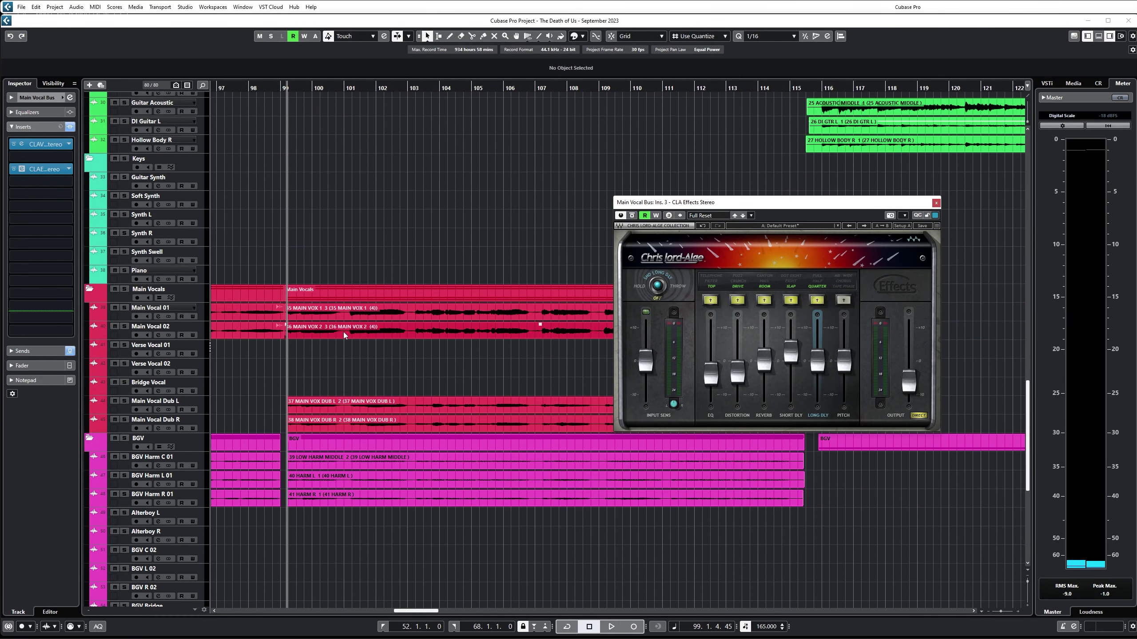
left_click_drag(258, 390, 447, 438)
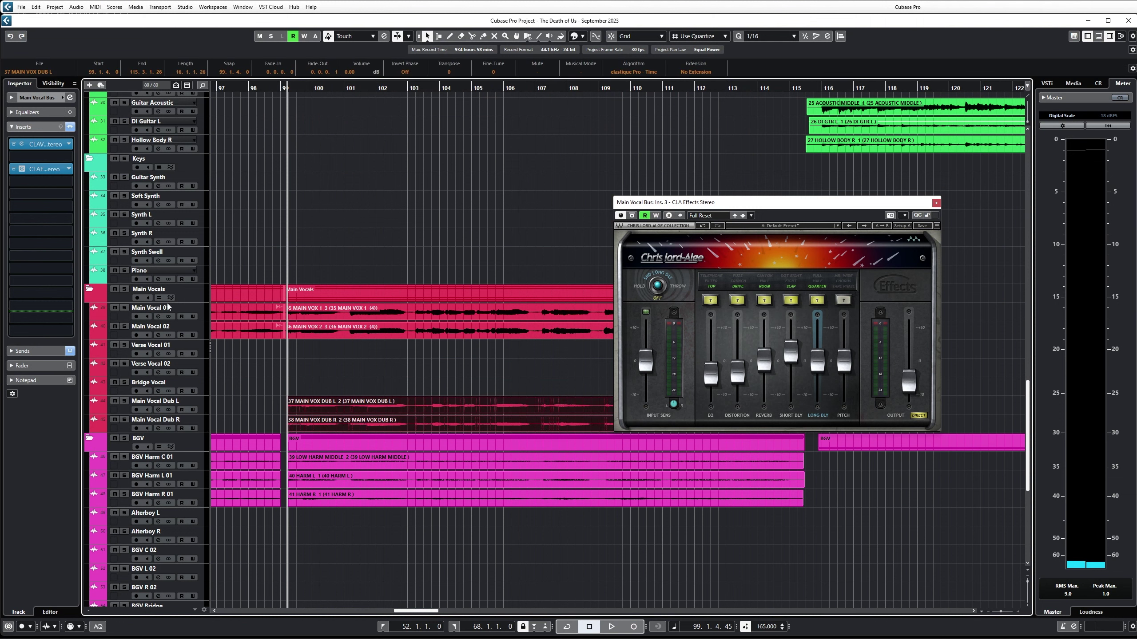
left_click(124, 289)
scroll(323, 309, "down", 2)
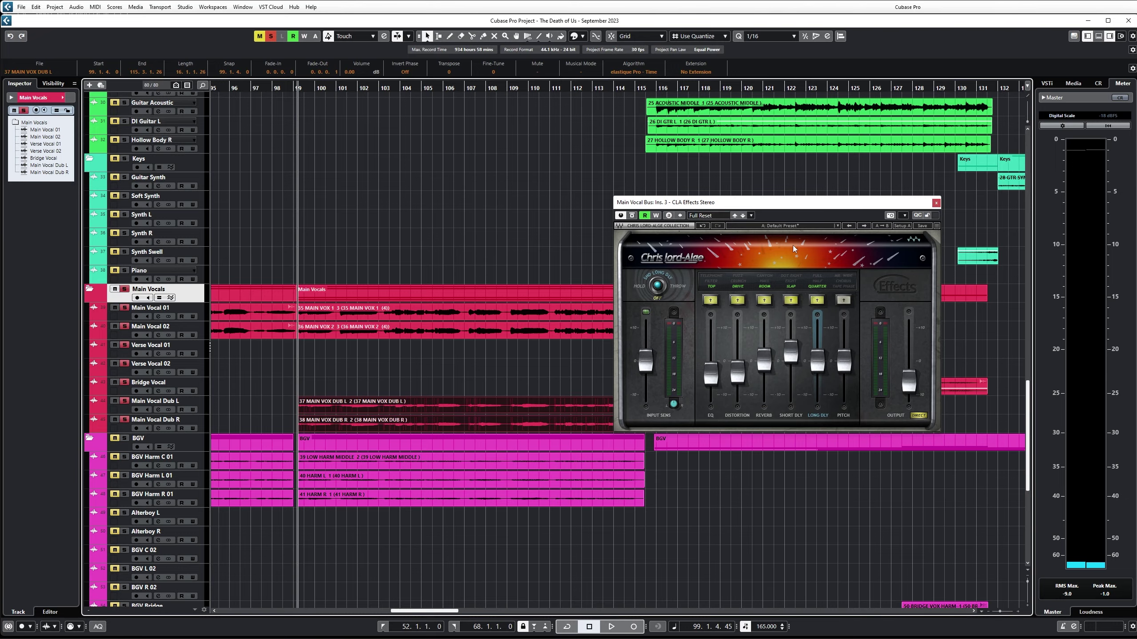
key("space")
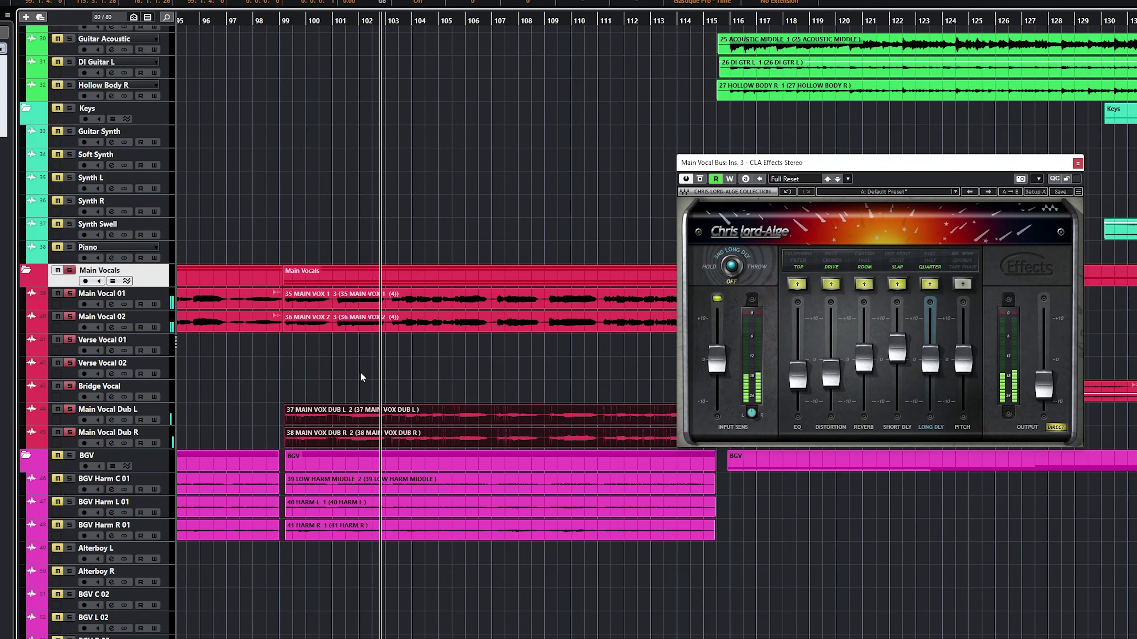
scroll(460, 368, "up", 3)
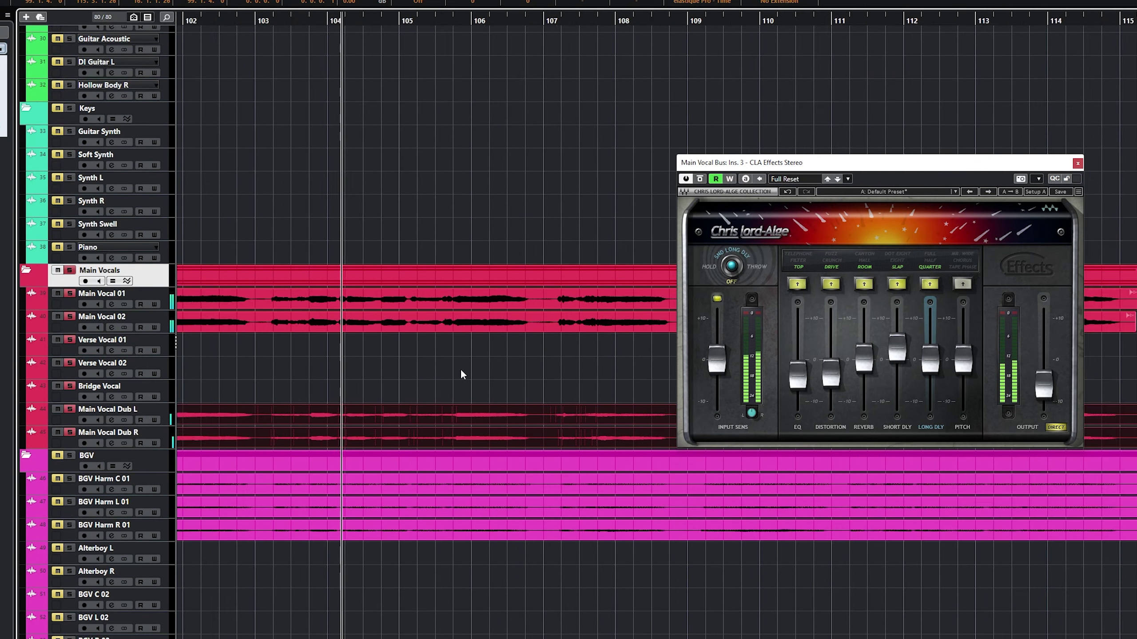
scroll(460, 368, "down", 2)
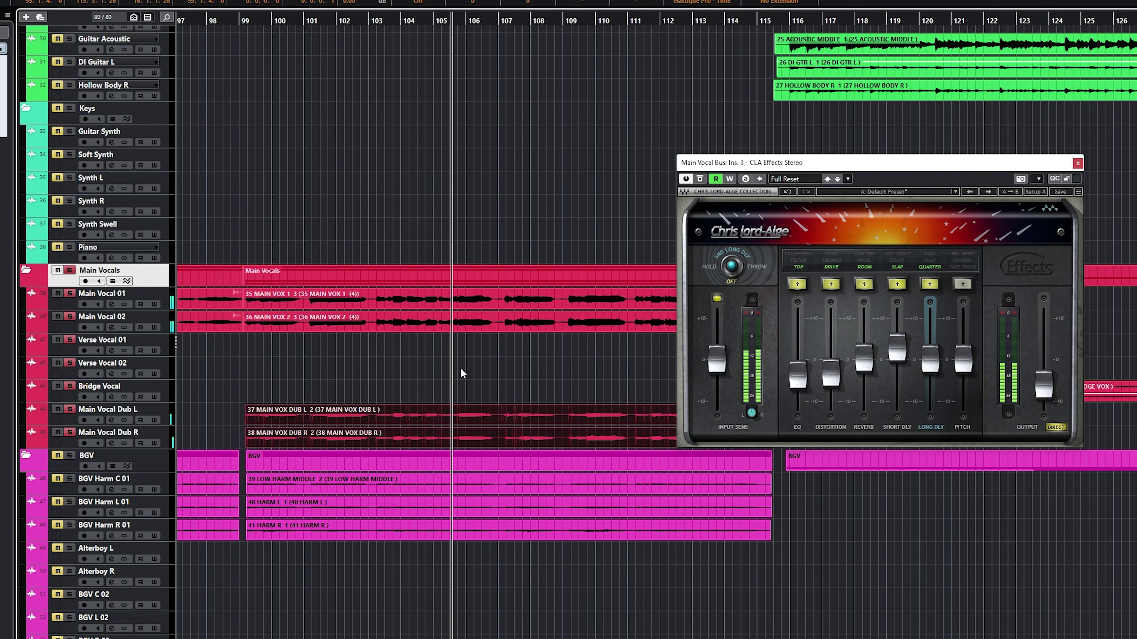
key("space")
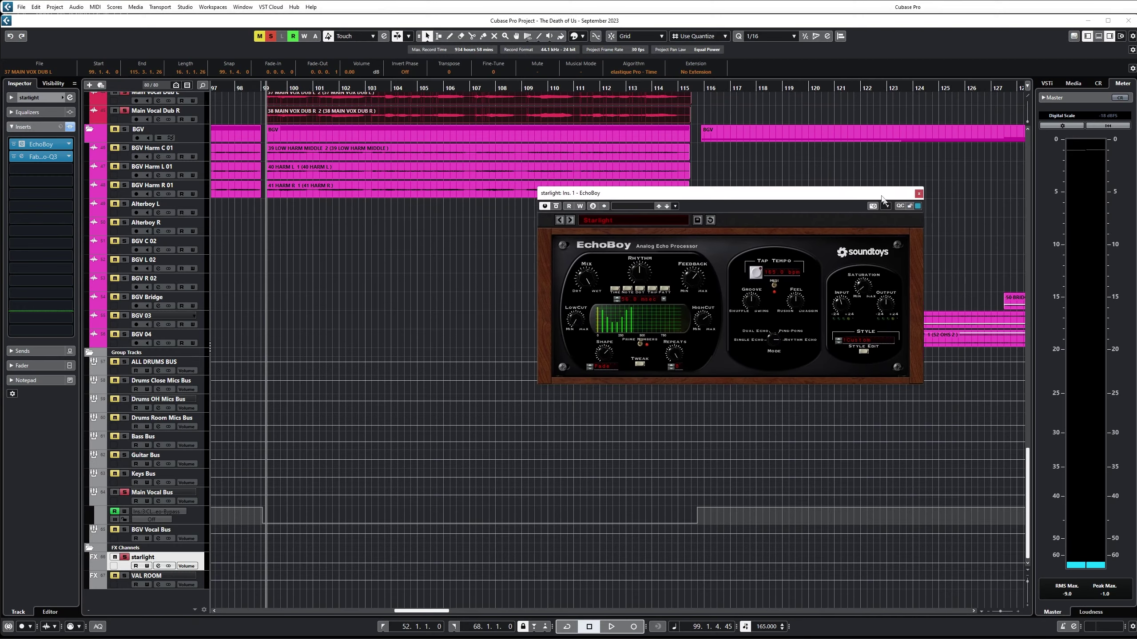
scroll(361, 341, "up", 6)
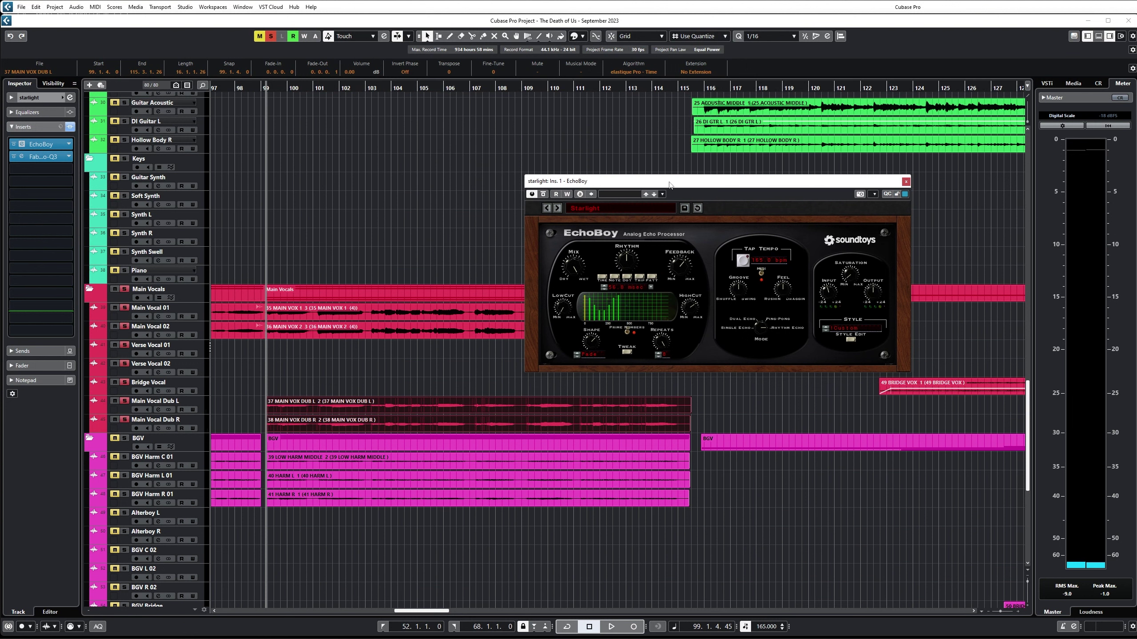
left_click_drag(670, 185, 736, 173)
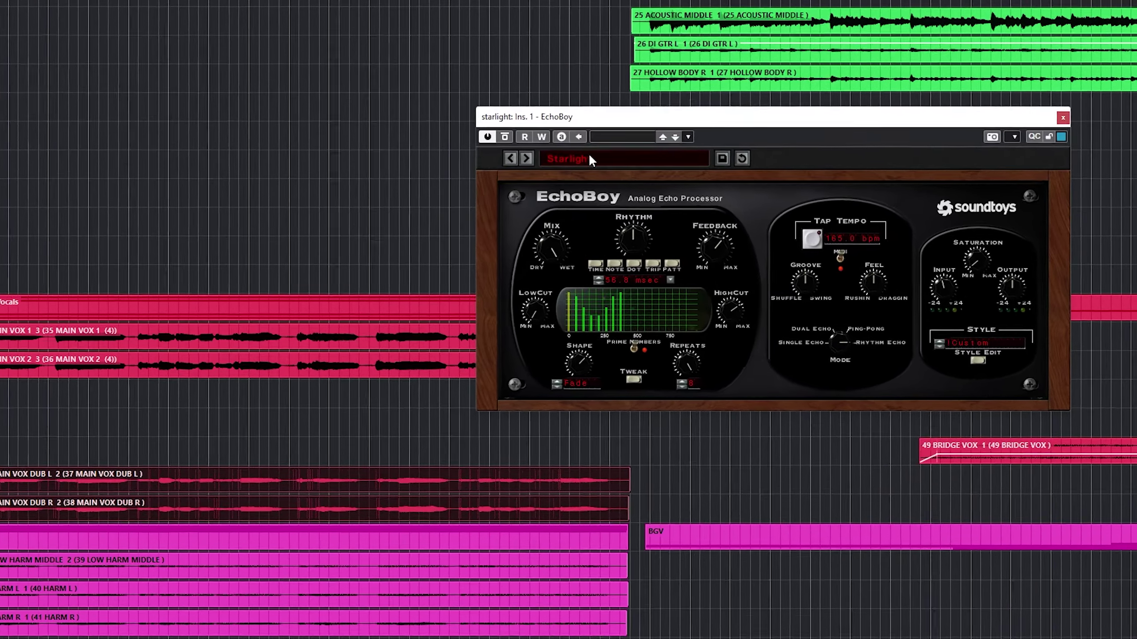
left_click(663, 195)
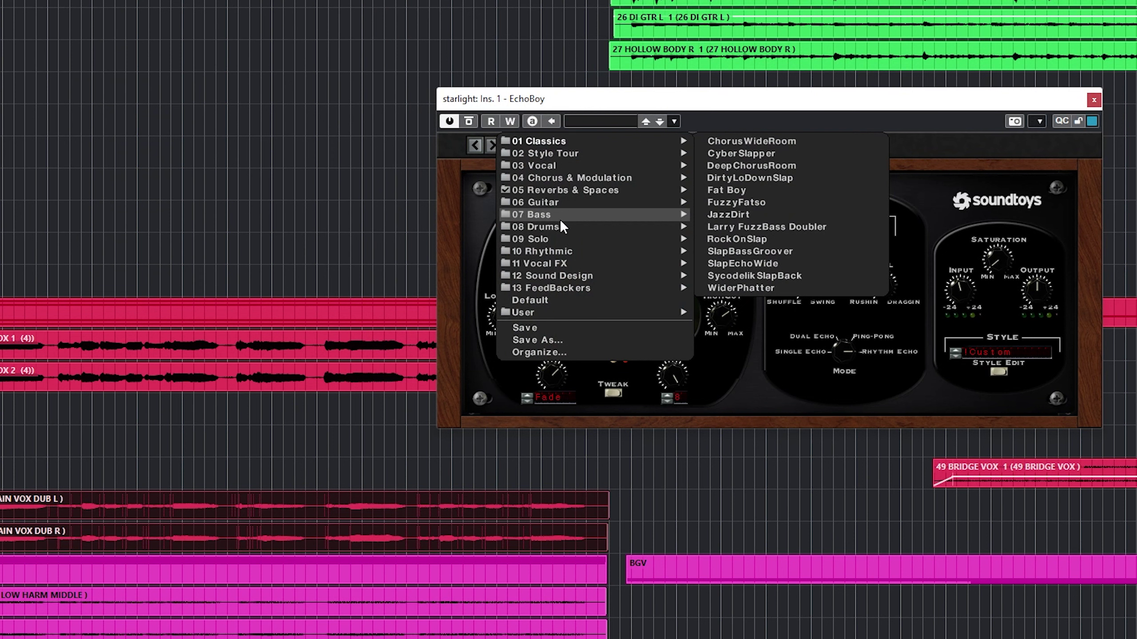
mouse_move(560, 251)
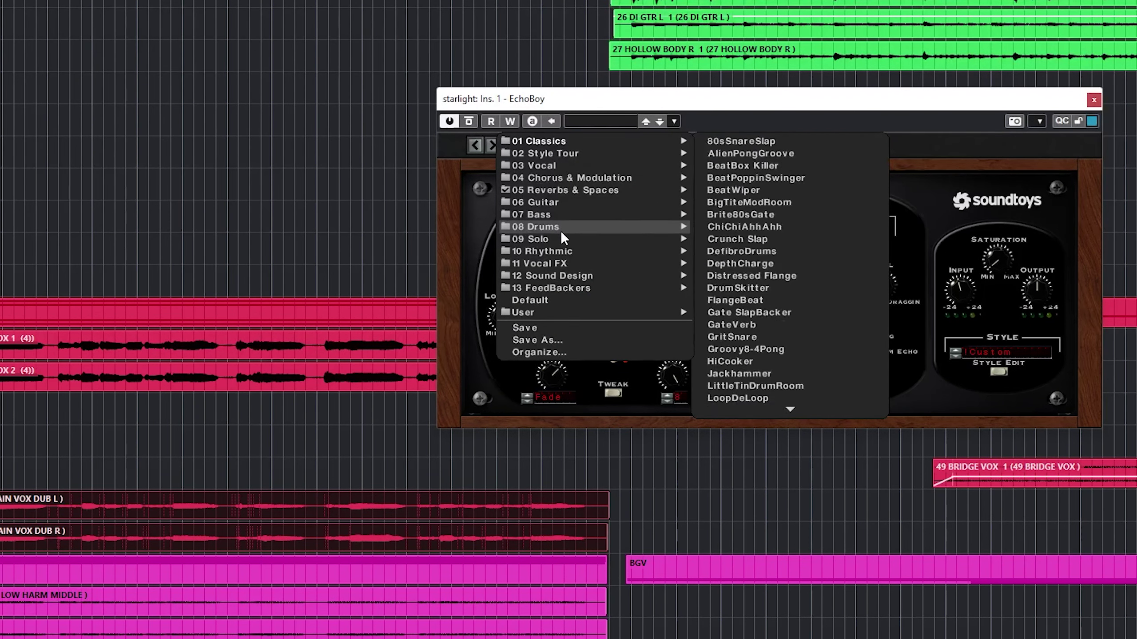
mouse_move(568, 180)
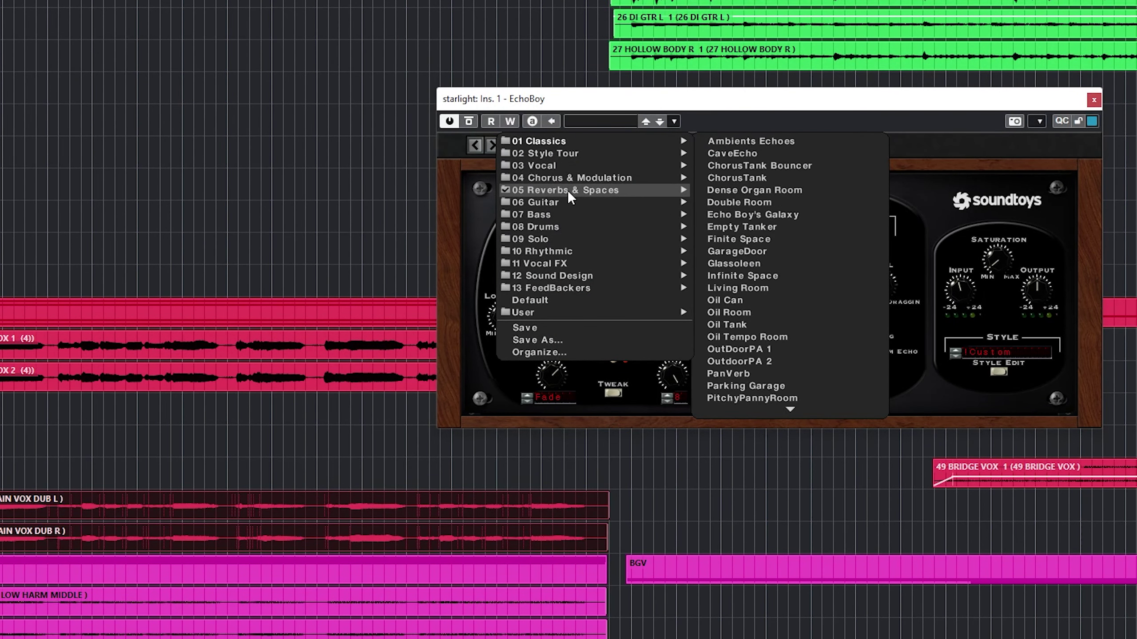
key("Escape")
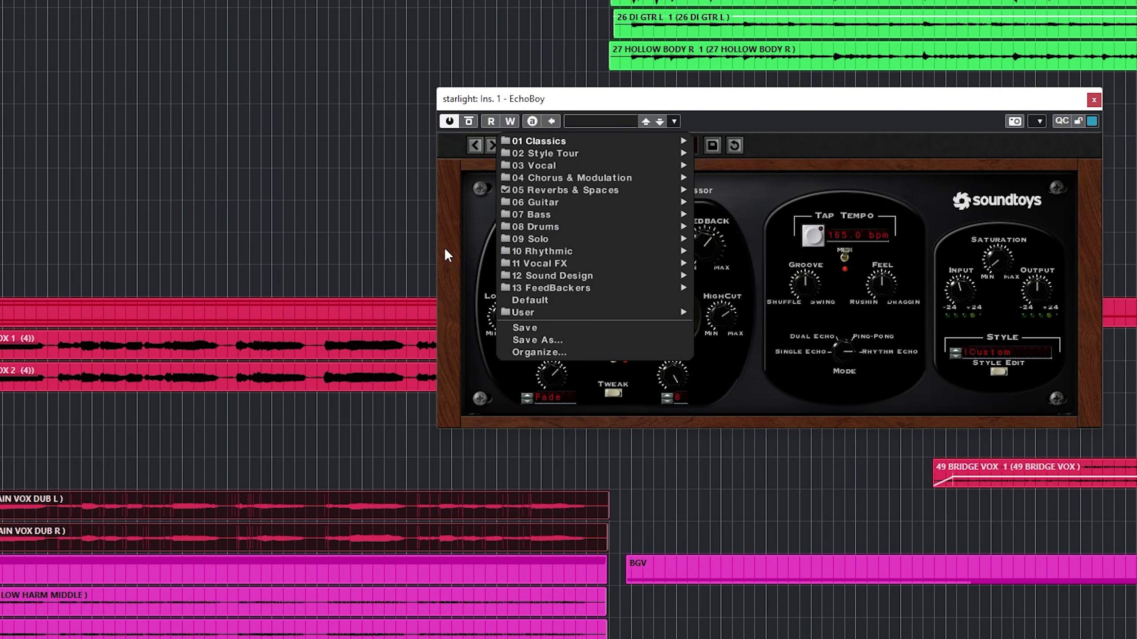
key("Escape")
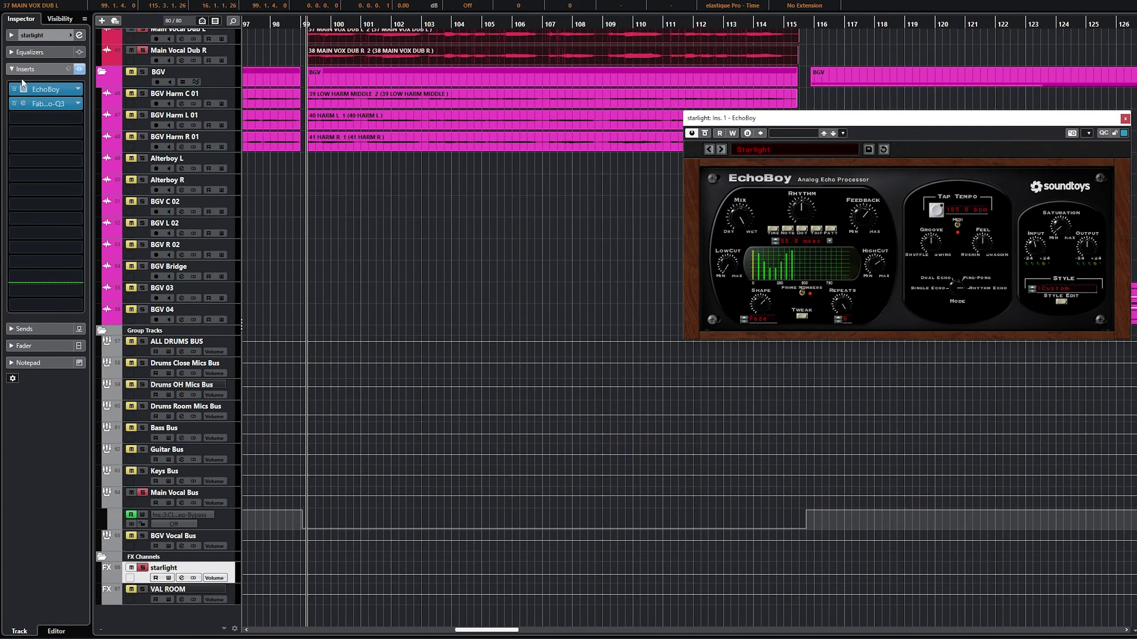
- Open the starlight Pro-Q 3 and arrange it in front of the EchoBoy window
left_click(23, 104)
left_click_drag(923, 124, 614, 165)
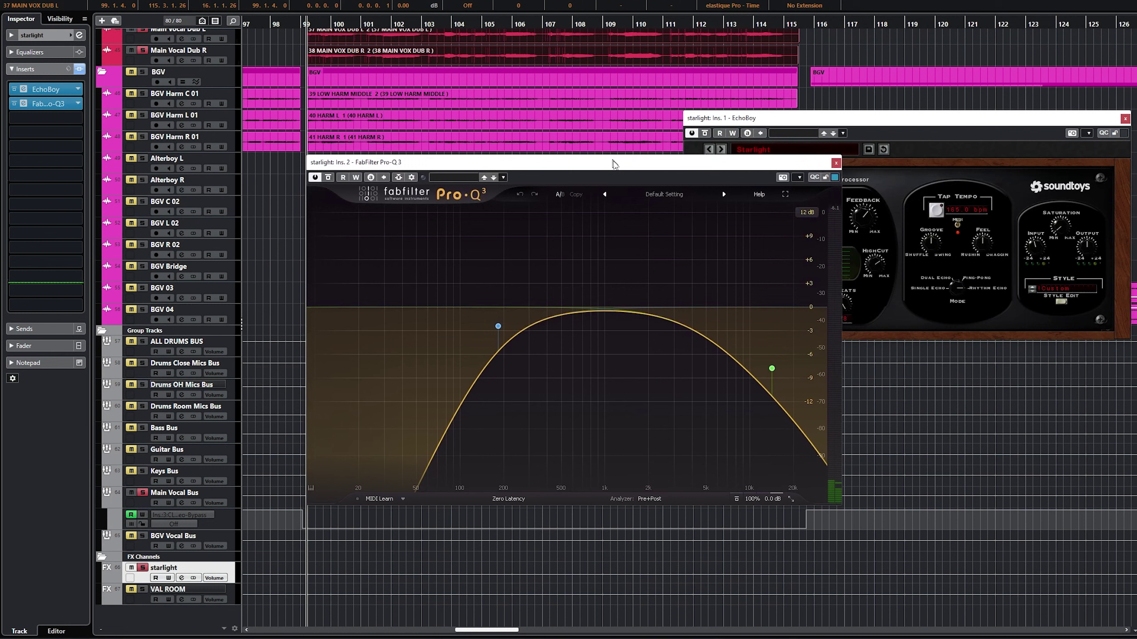
left_click_drag(1007, 124, 1052, 95)
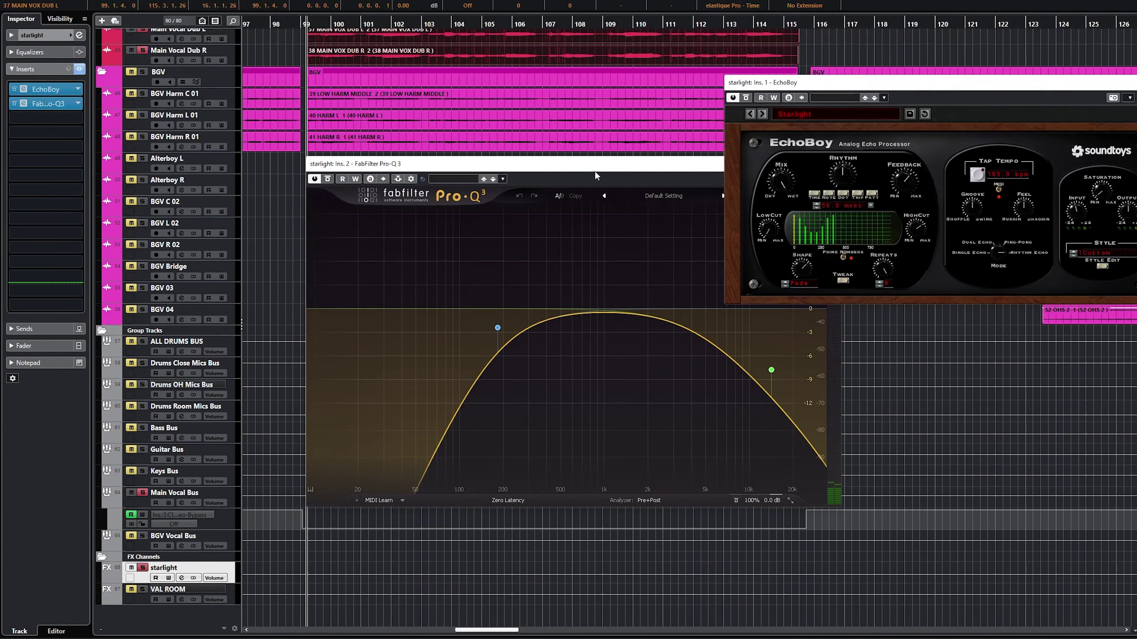
left_click_drag(596, 172, 574, 160)
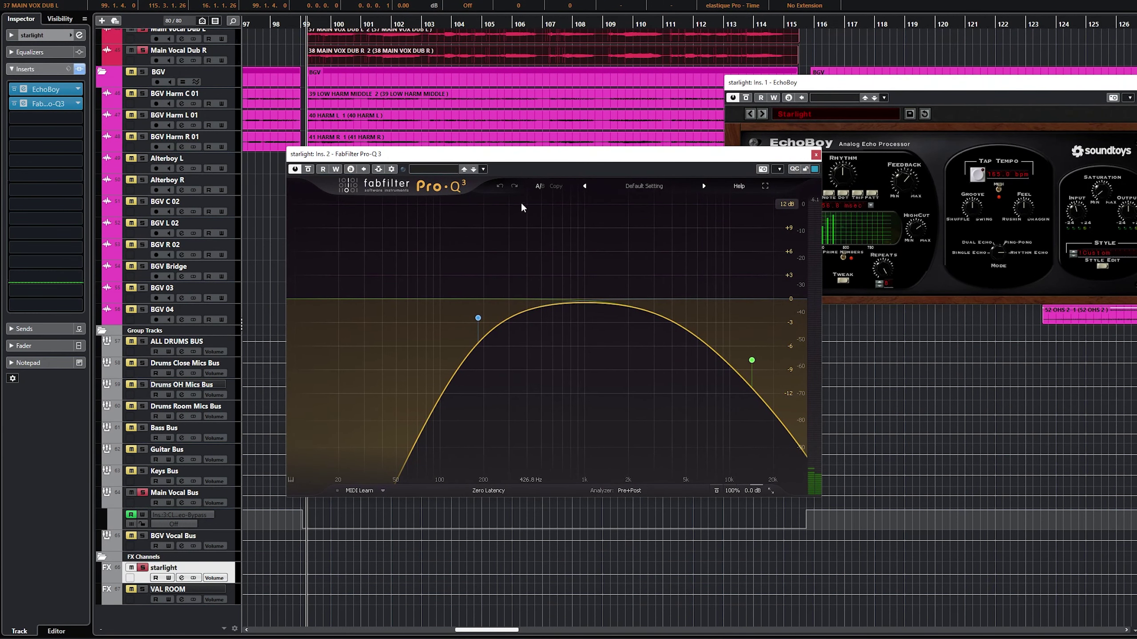
- Audition the starlight fader, set it to -11.7 dB, and select Pro-Q 3's 184 Hz low-cut band
left_click(25, 346)
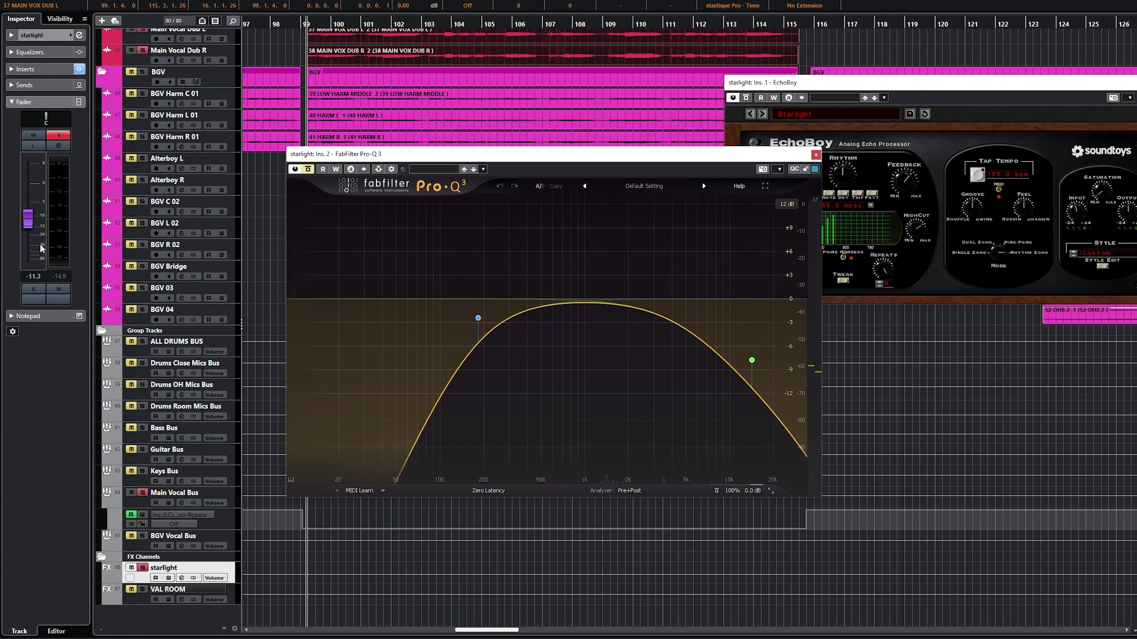
left_click_drag(30, 221, 30, 175)
key("space")
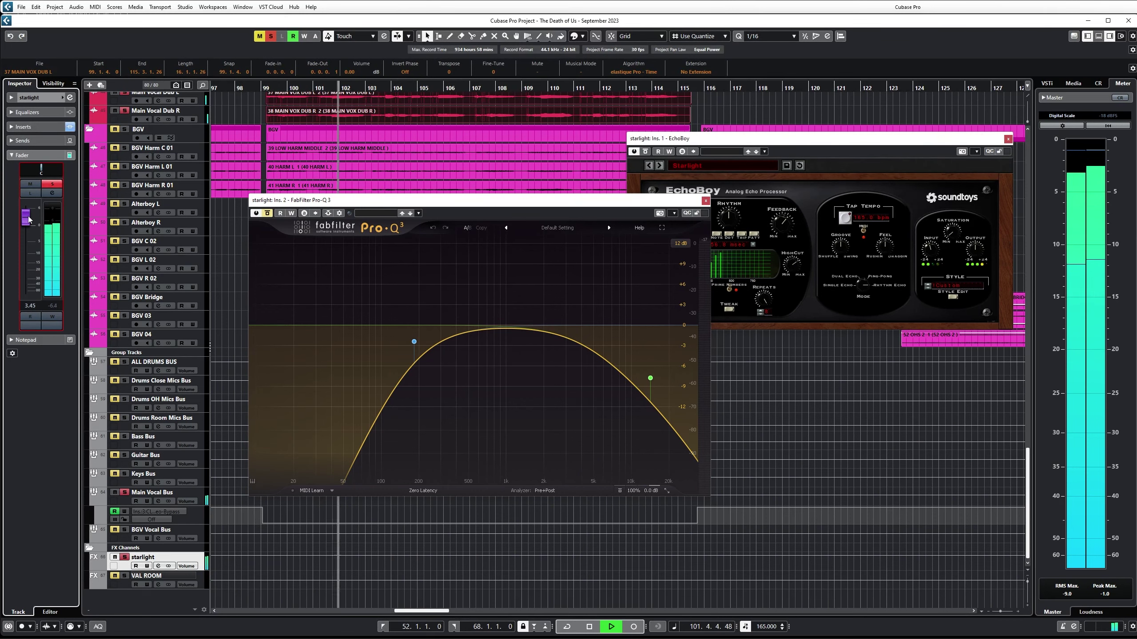
key("space")
left_click_drag(26, 219, 26, 265)
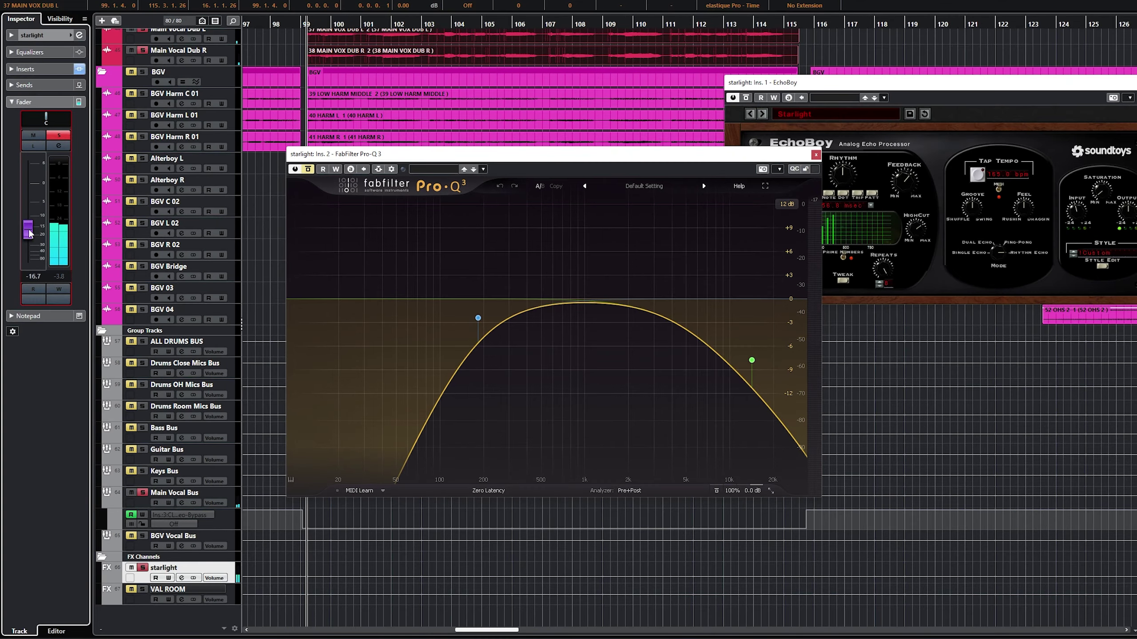
left_click(34, 274)
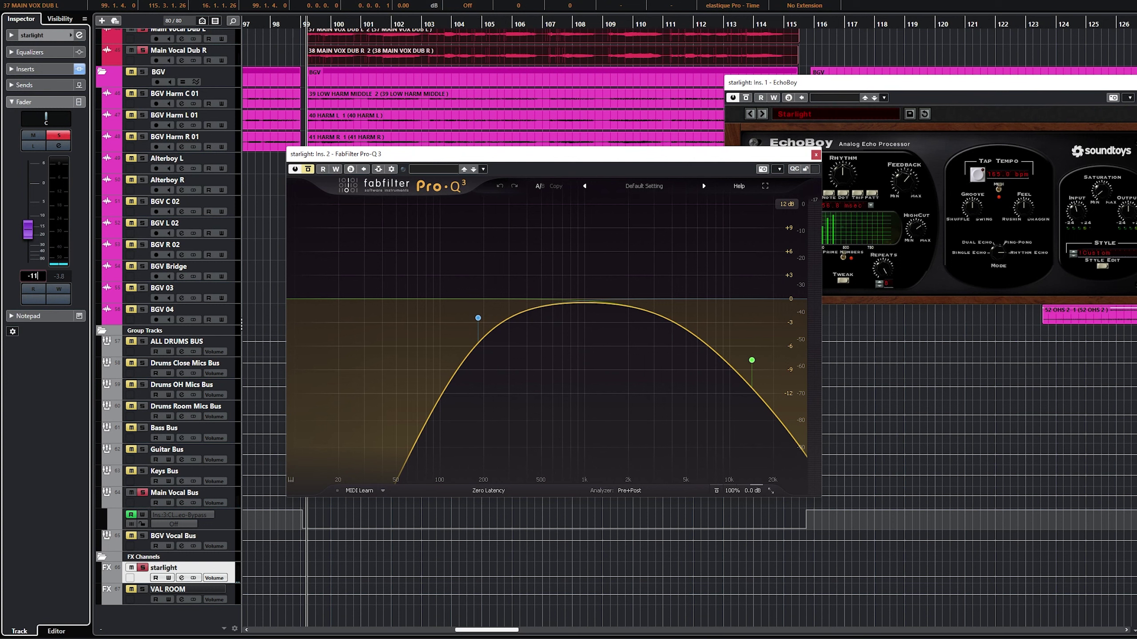
key("Return")
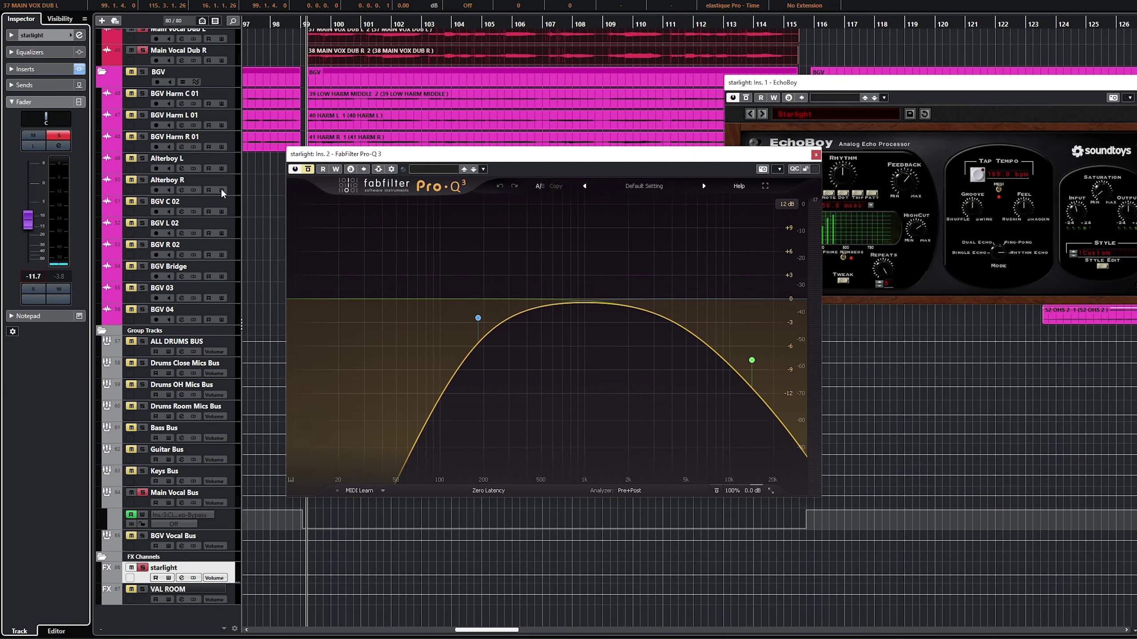
left_click(478, 318)
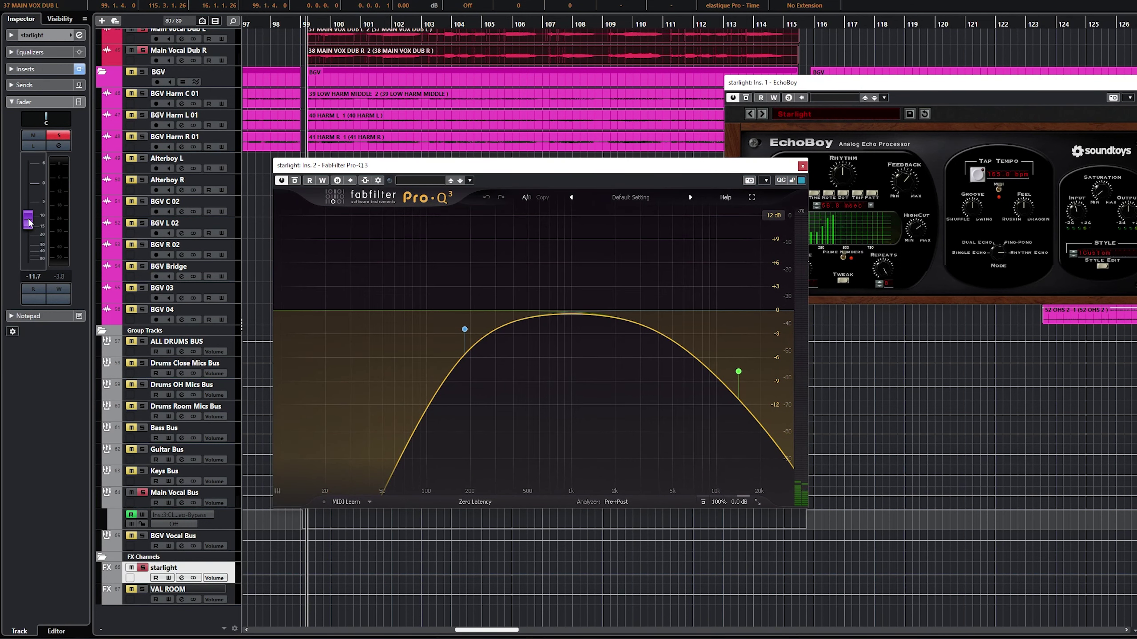
- Ride the starlight level between about -1.91 dB and -10 dB during playback, then return to bar 99
left_click_drag(30, 224, 41, 194)
key("space")
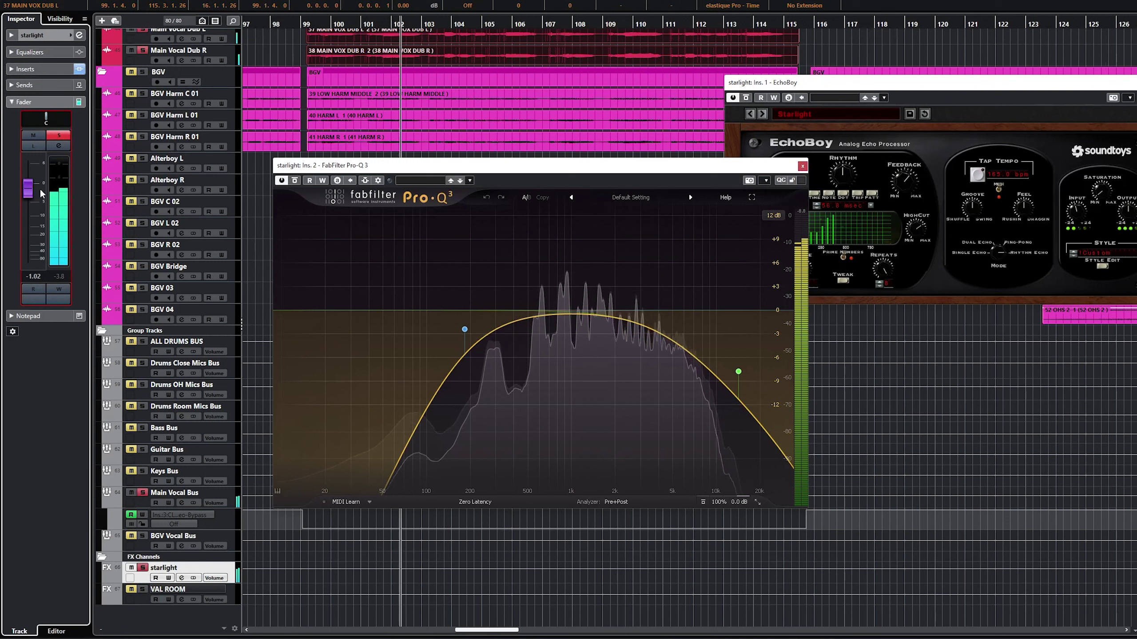
left_click_drag(41, 194, 44, 225)
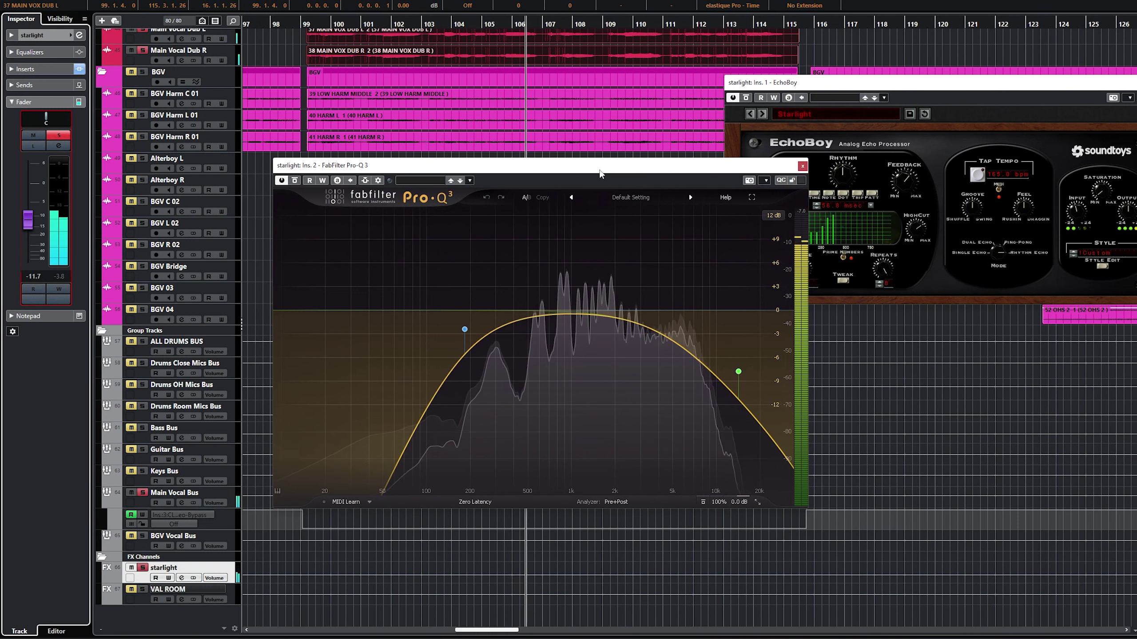
key("space")
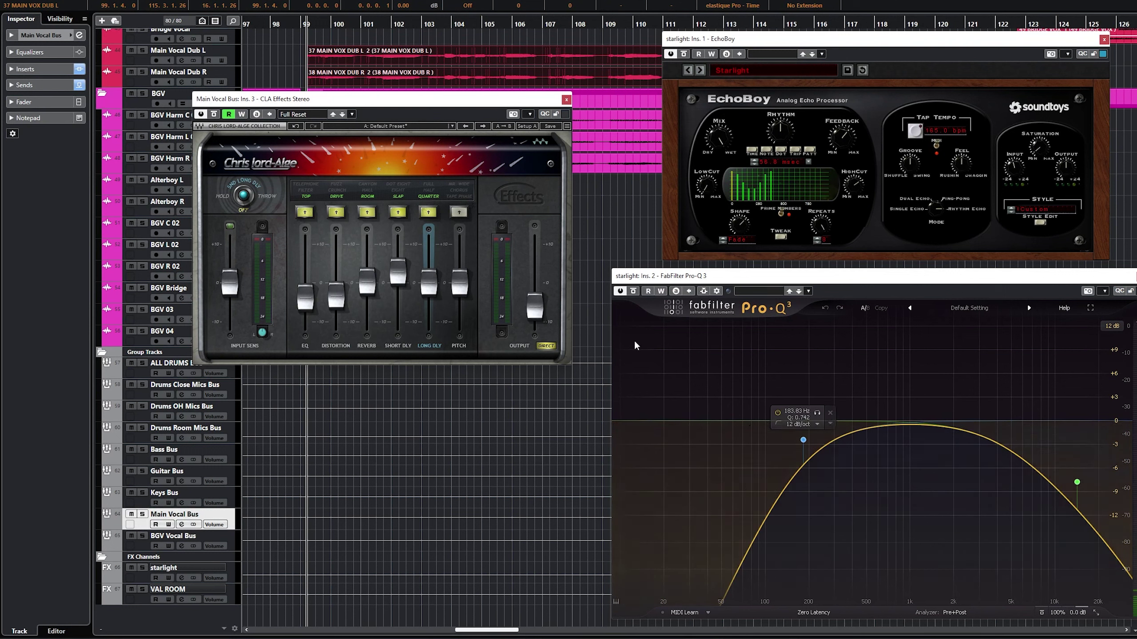
- Deselect all events and start chorus playback
left_click(622, 235)
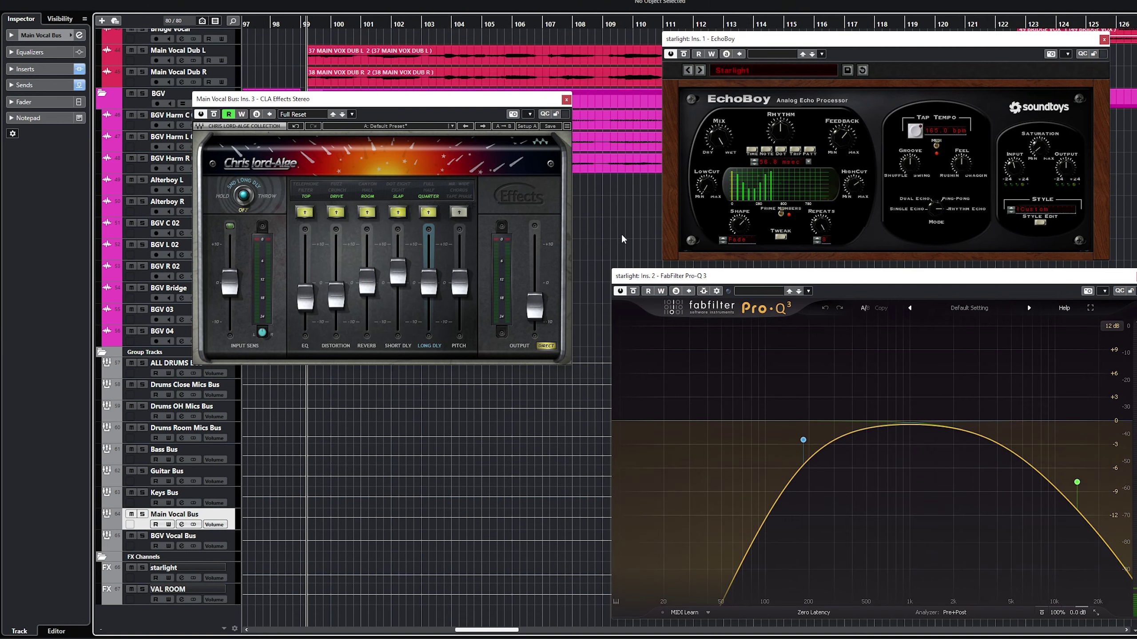